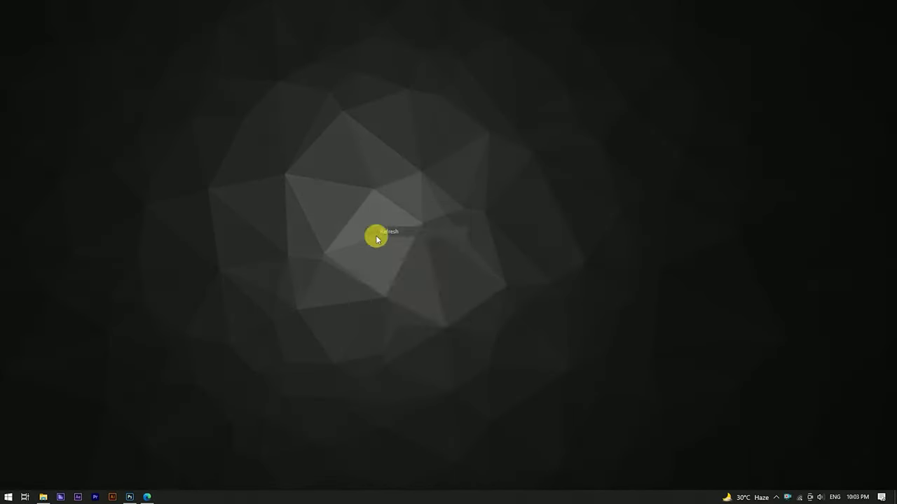
Refresh the Windows desktop and restore the Photoshop window with blank Untitled-1.
right_click(376, 231)
right_click(400, 263)
click(226, 392)
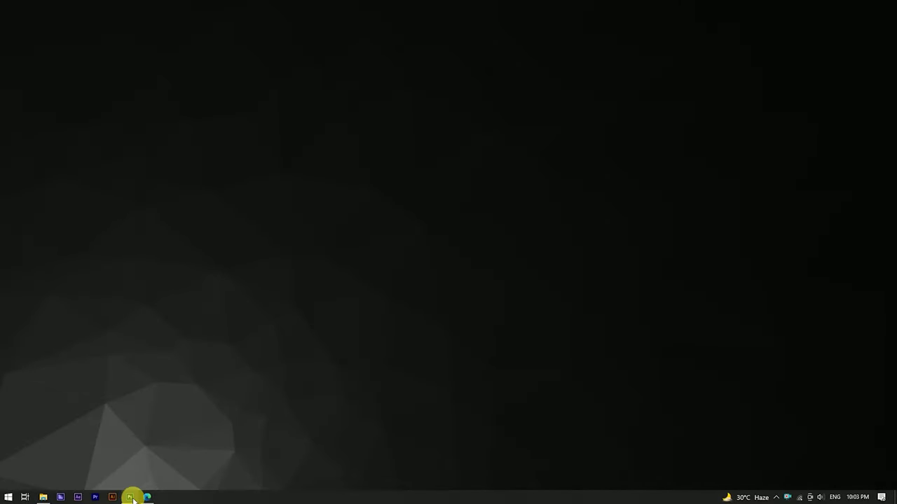
click(130, 497)
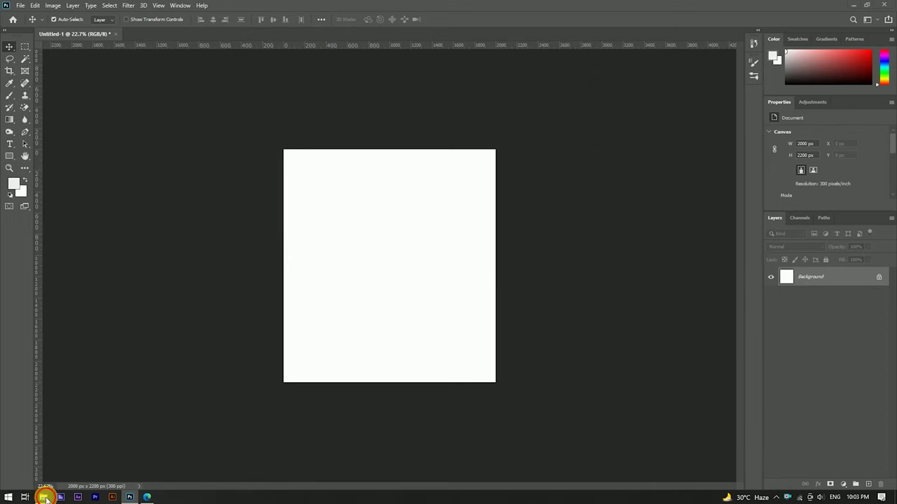
Place the brick-wall portrait photo from File Explorer onto the canvas and scale it up.
click(44, 497)
click(380, 262)
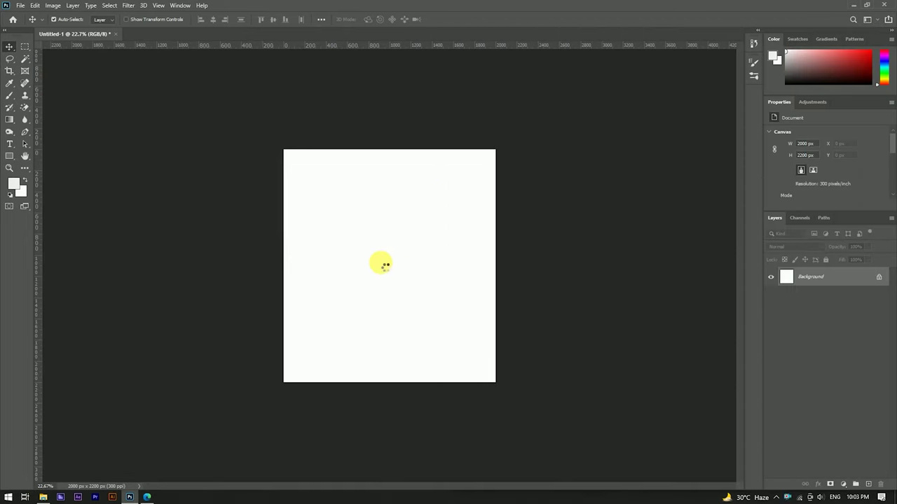
drag(388, 268, 384, 263)
key(ctrl+0)
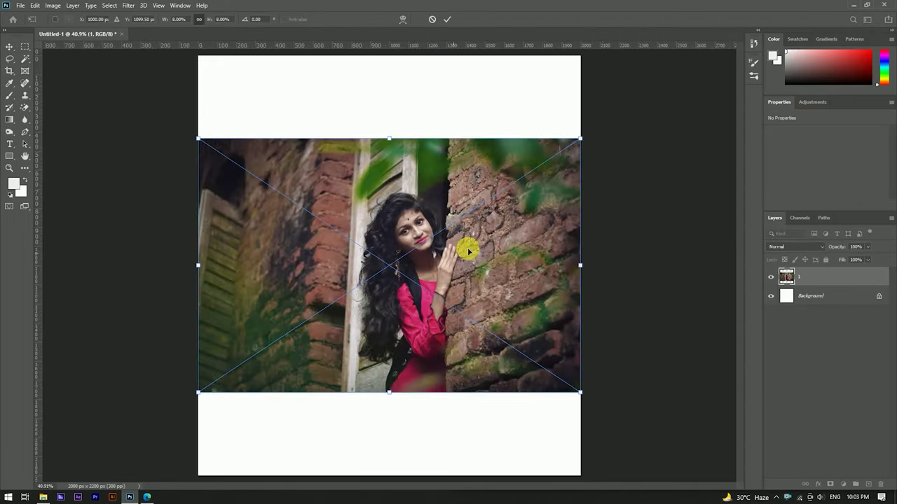
drag(591, 268, 711, 270)
drag(557, 286, 519, 293)
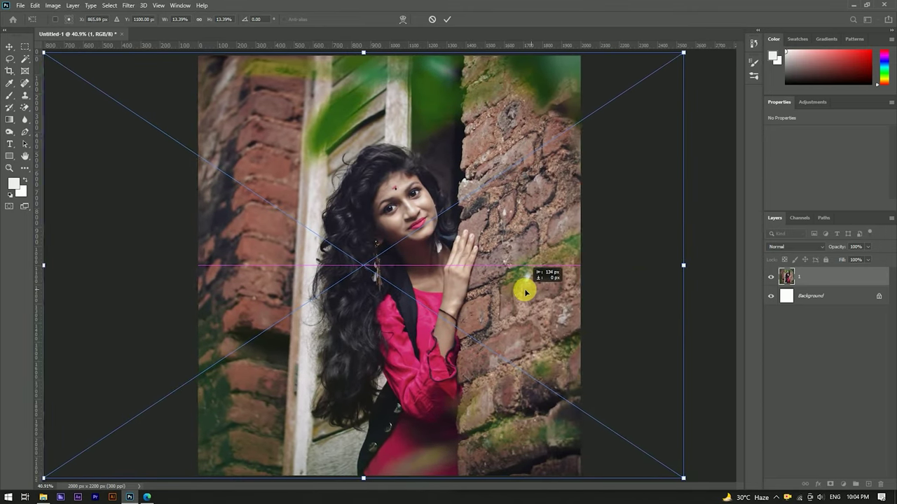
drag(519, 293, 525, 288)
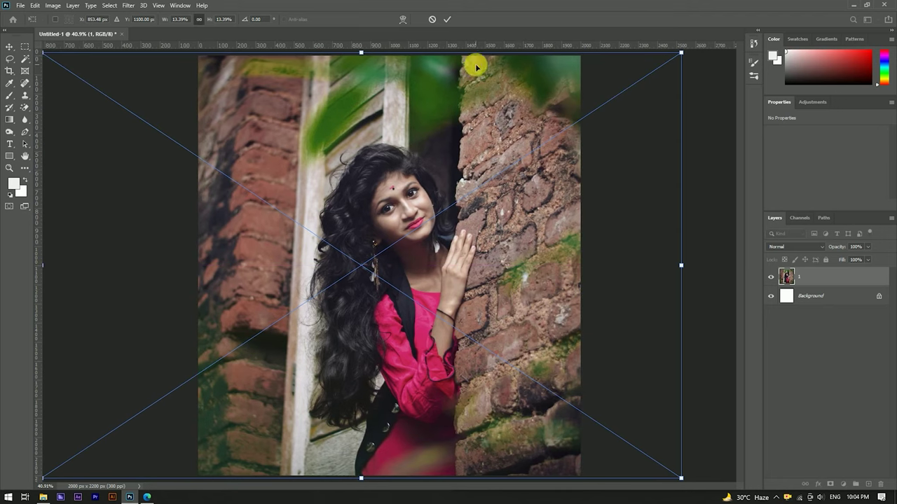
click(448, 20)
Free-transform the photo again, enlarging and repositioning it to fill the canvas.
key(ctrl+0)
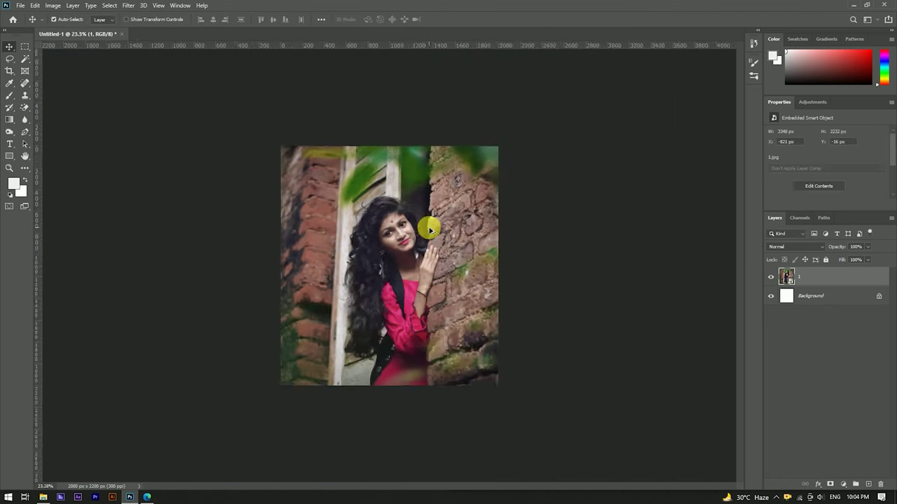
scroll(430, 230, down, 3)
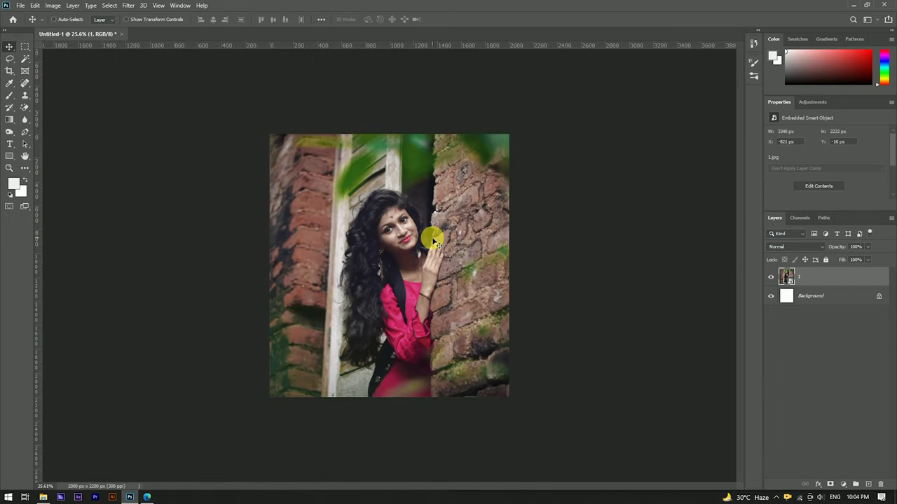
key(ctrl+t)
drag(573, 265, 603, 265)
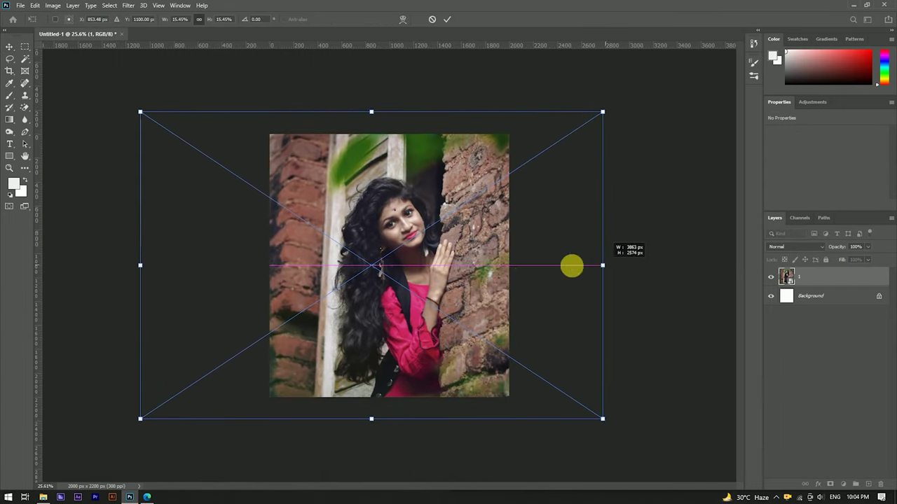
drag(468, 287, 465, 281)
drag(368, 106, 369, 113)
drag(400, 211, 407, 211)
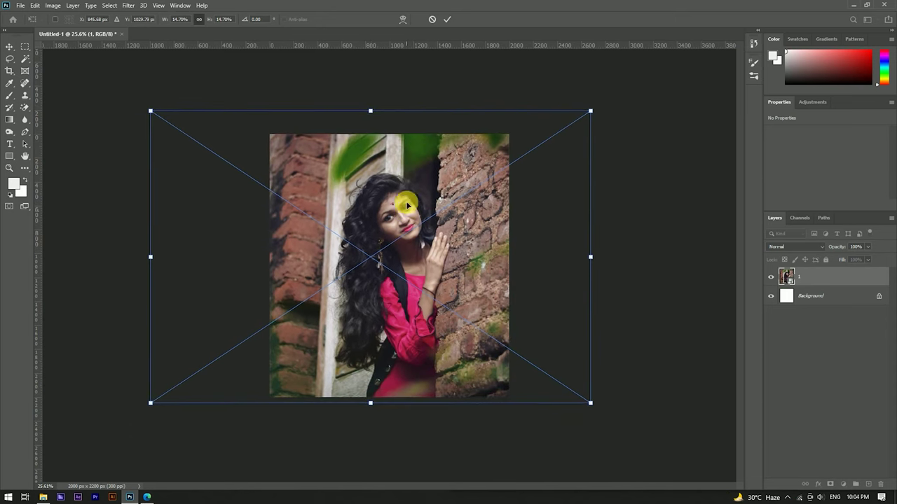
click(447, 18)
Duplicate layer 1 as a '1 copy' layer.
scroll(399, 189, up, 4)
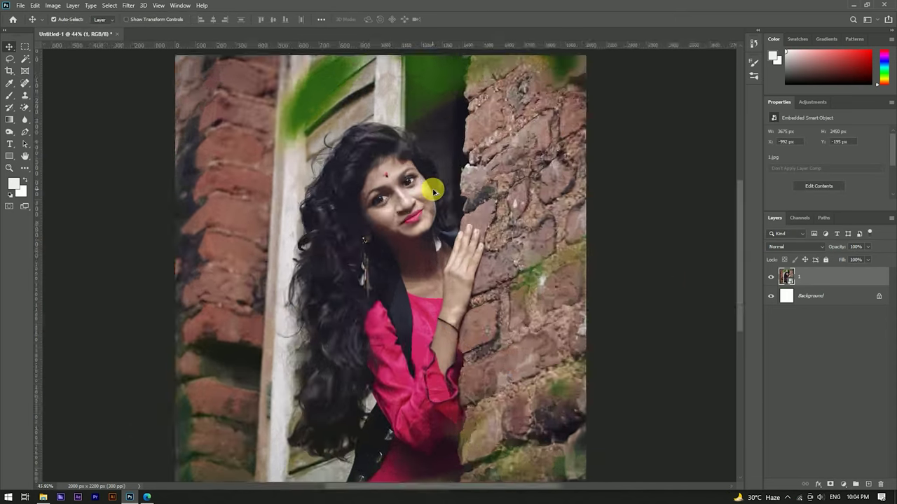
scroll(430, 190, down, 2)
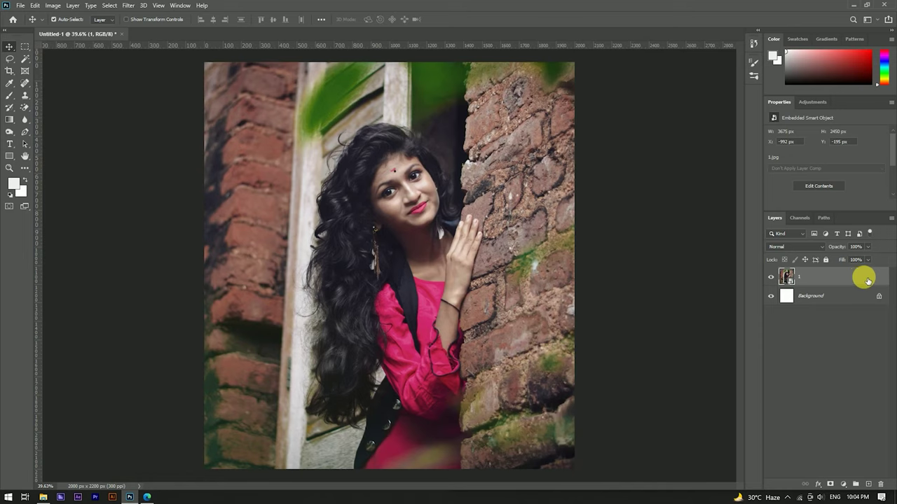
drag(867, 280, 867, 484)
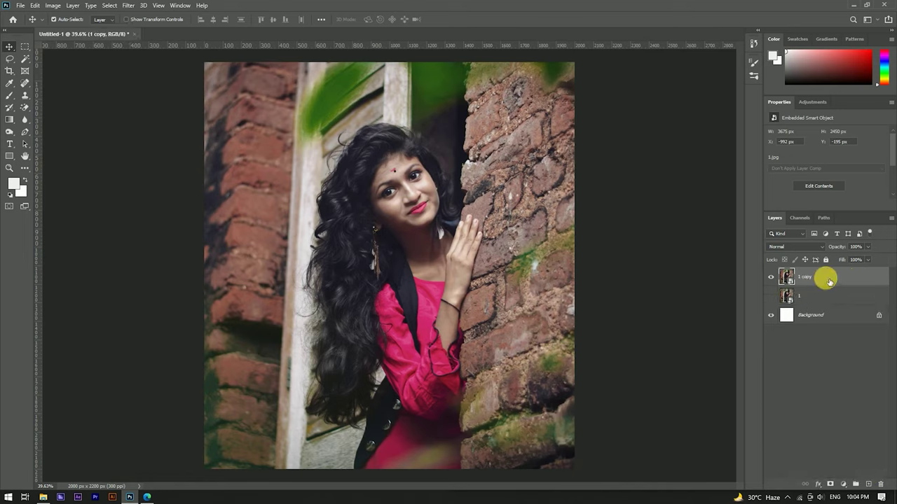
Rasterize the 1 copy layer and crop it to the 2000 × 2200 px canvas.
right_click(829, 281)
click(785, 257)
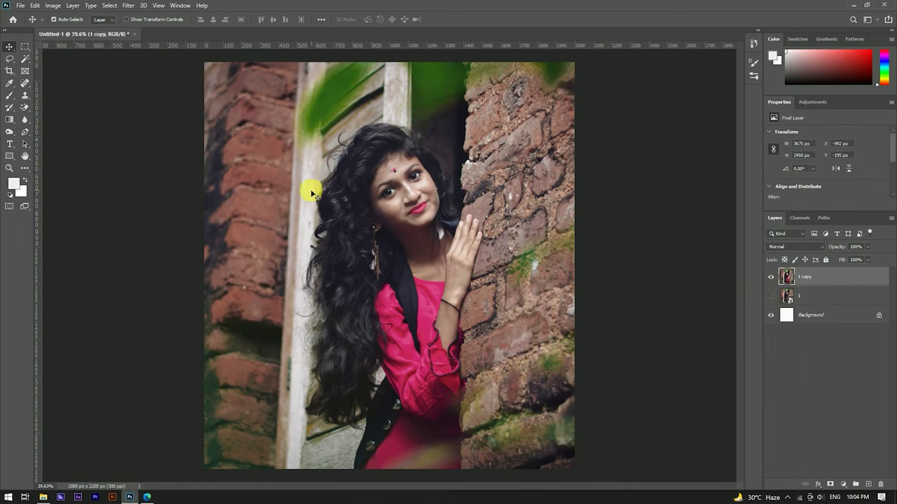
click(9, 71)
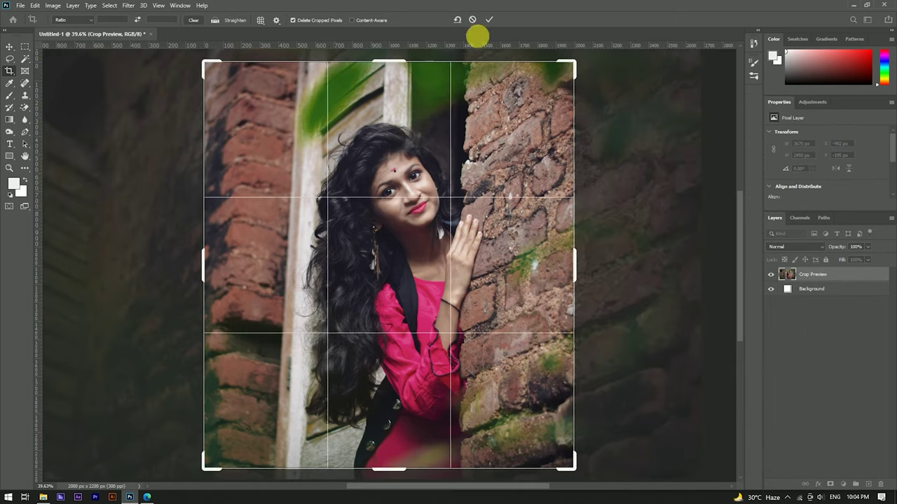
click(489, 19)
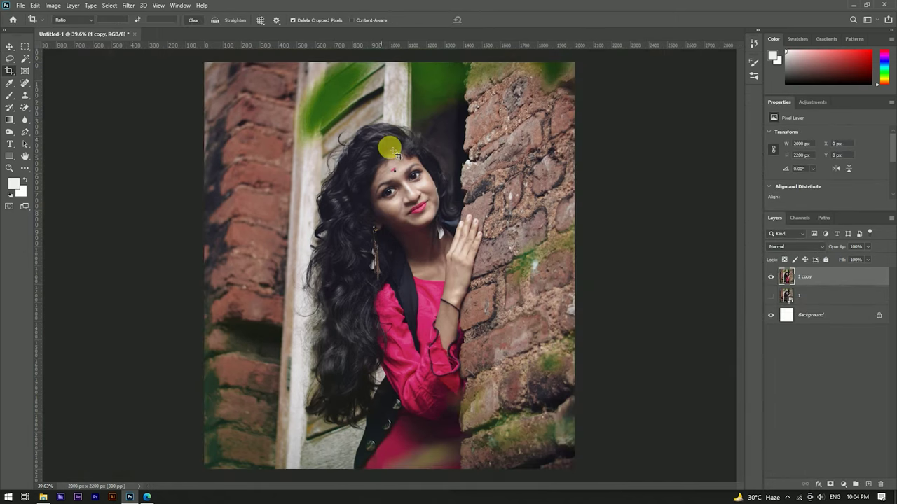
key(v)
Scroll over the canvas to inspect the rasterized, cropped portrait.
scroll(413, 170, up, 3)
scroll(414, 166, up, 3)
scroll(373, 199, down, 2)
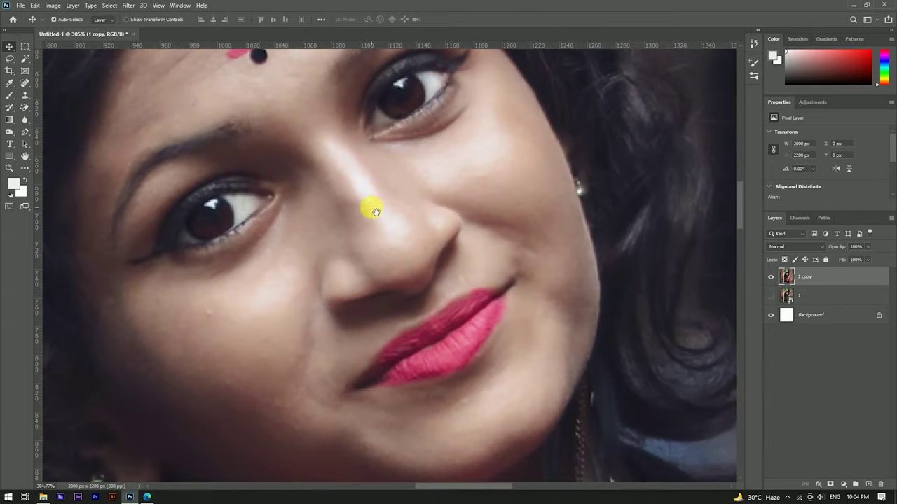
scroll(373, 199, down, 2)
scroll(373, 200, down, 2)
scroll(374, 199, down, 1)
scroll(399, 281, down, 1)
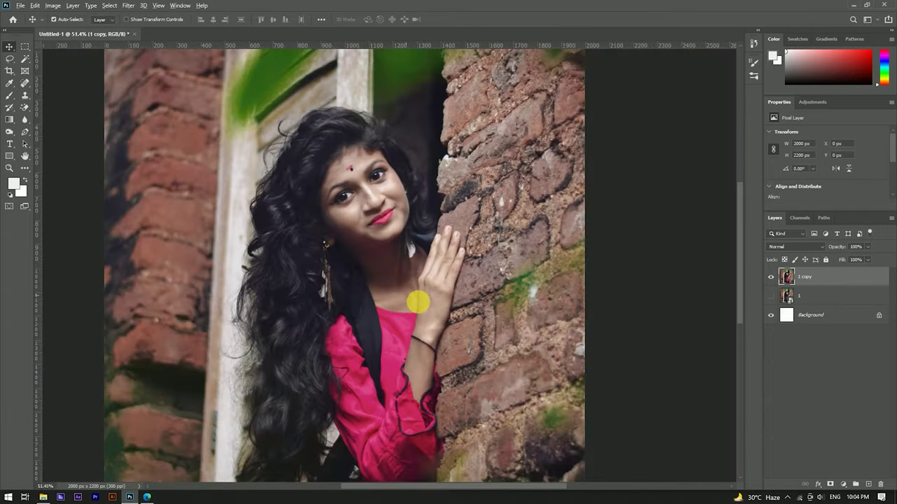
scroll(416, 294, up, 3)
scroll(414, 290, up, 2)
scroll(412, 287, down, 3)
scroll(412, 286, down, 4)
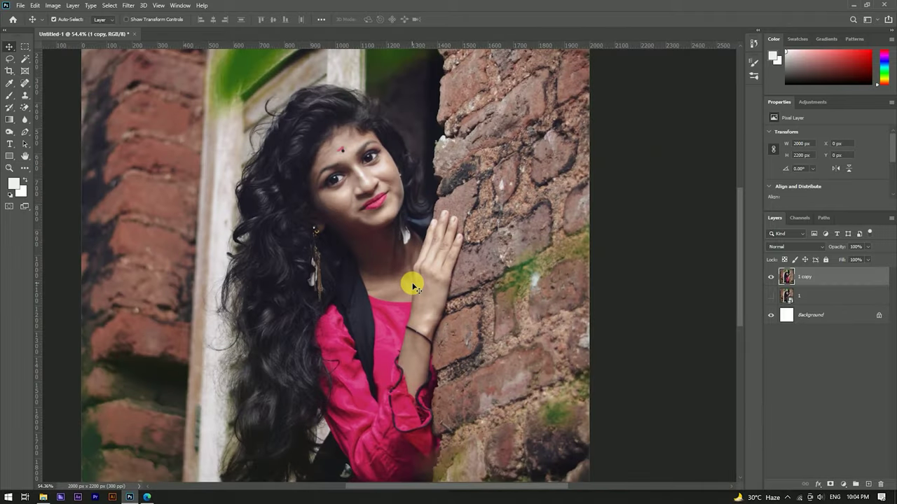
scroll(399, 256, down, 3)
scroll(430, 152, up, 3)
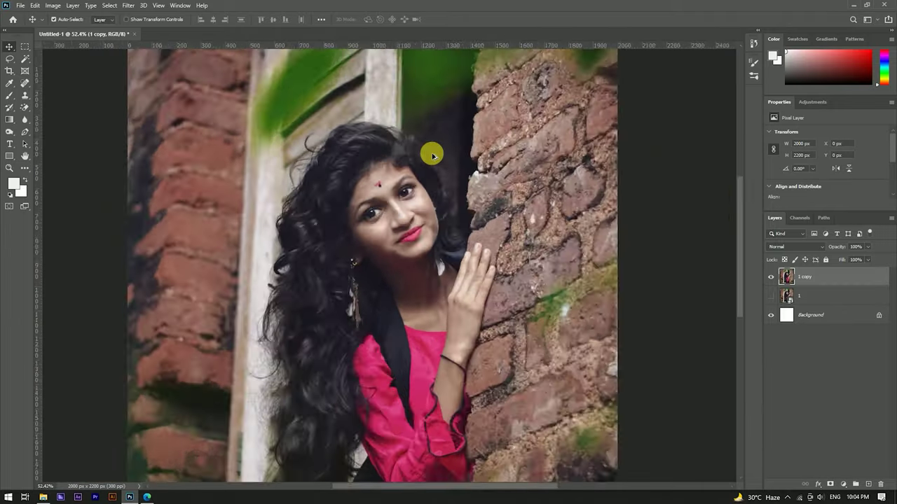
scroll(430, 152, up, 2)
scroll(343, 155, up, 1)
scroll(364, 161, up, 2)
scroll(386, 168, down, 3)
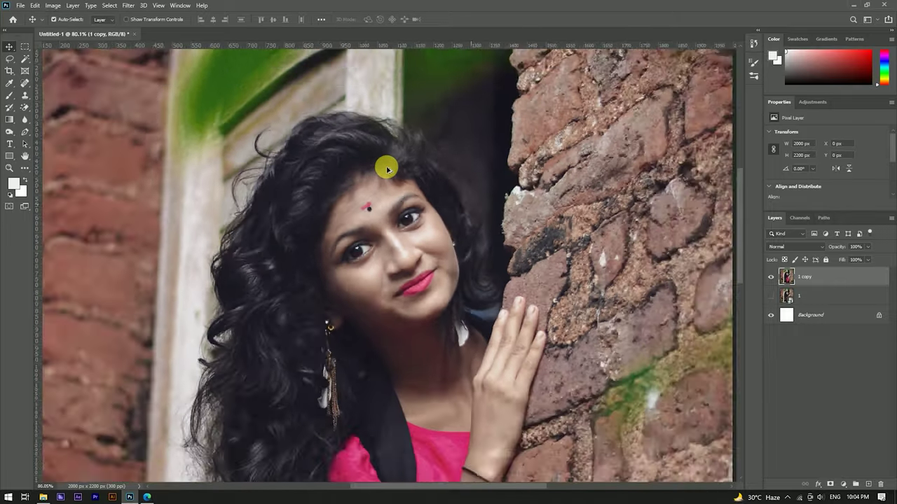
scroll(385, 168, down, 1)
scroll(340, 207, down, 1)
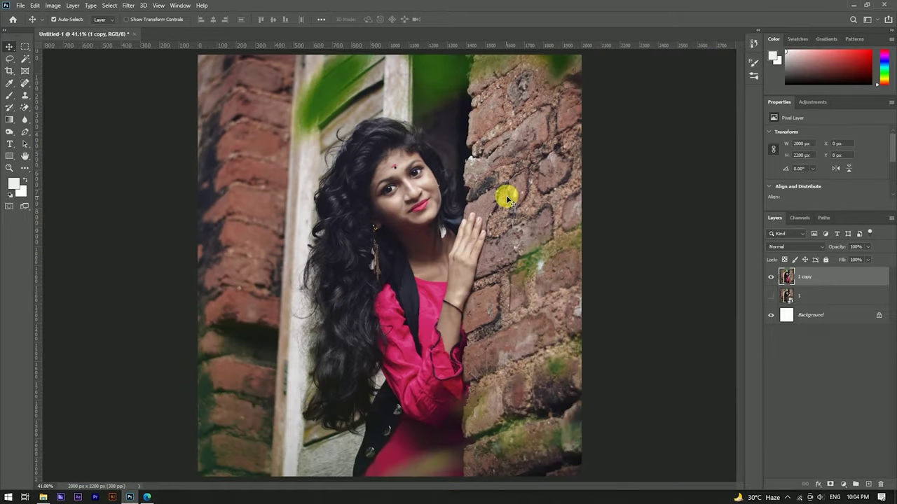
Add a Color Balance adjustment layer with midtones shifted toward cyan, to -9.
click(843, 485)
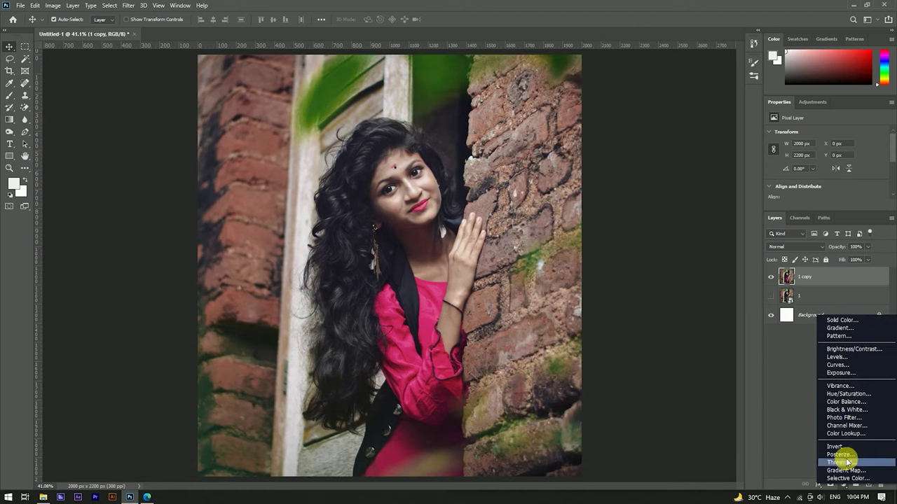
click(845, 401)
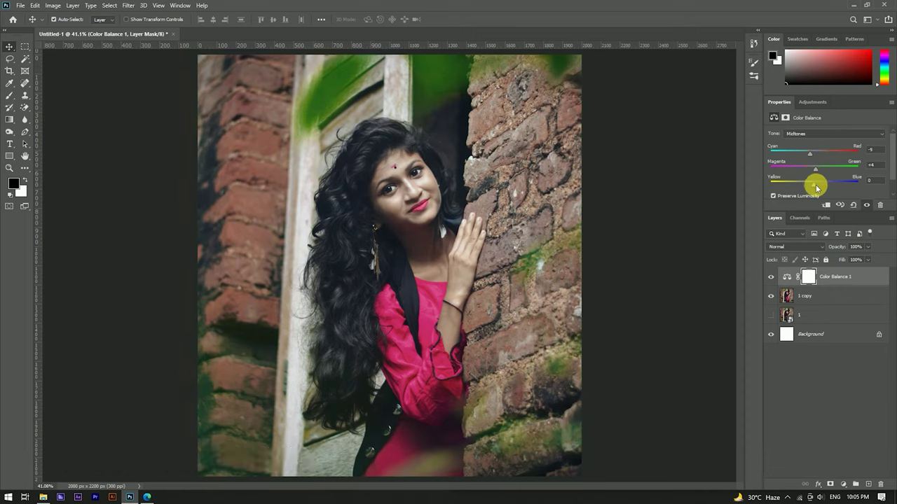
drag(813, 153, 809, 153)
Paint black on the Color Balance 1 mask over the woman's face.
click(833, 296)
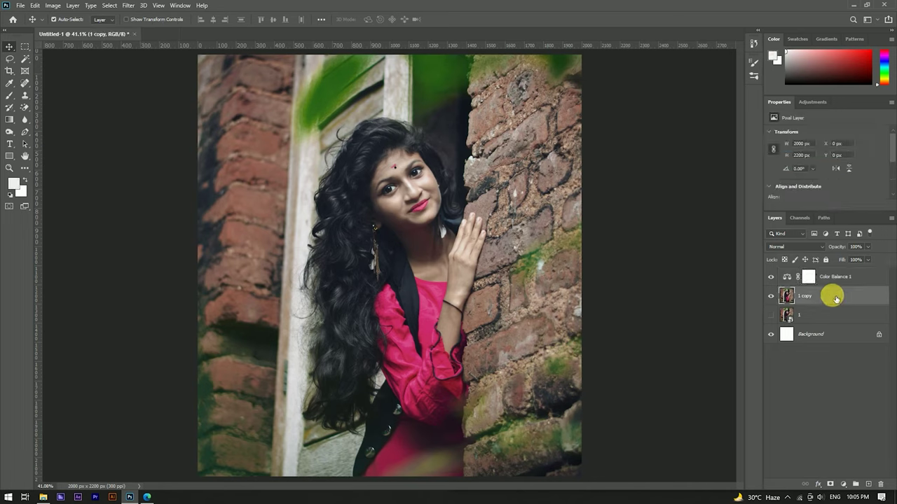
click(810, 276)
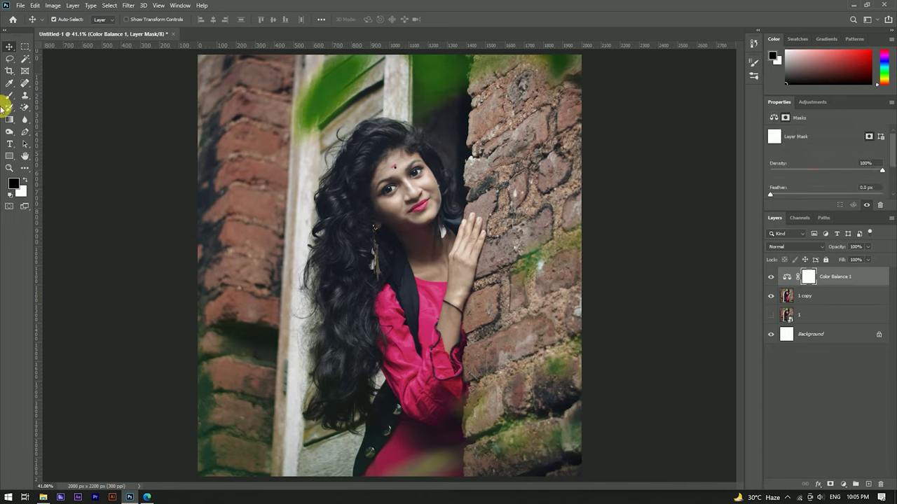
click(10, 95)
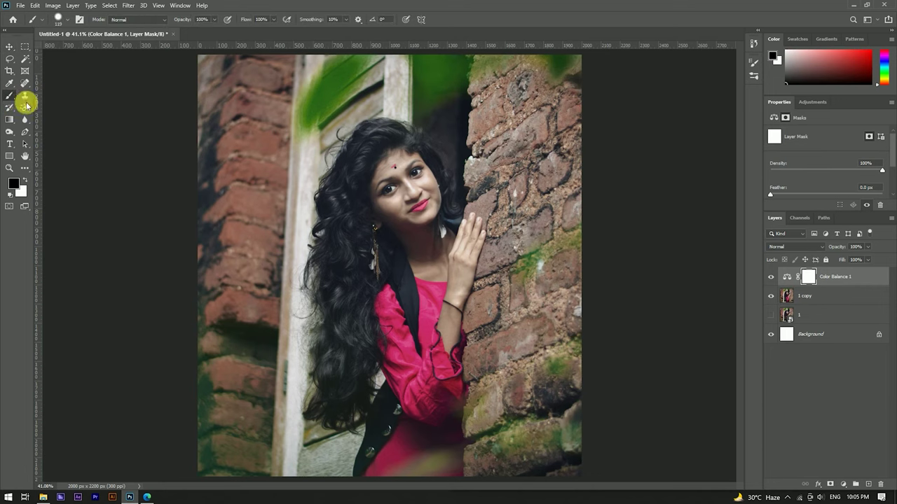
scroll(420, 163, up, 3)
scroll(421, 163, up, 3)
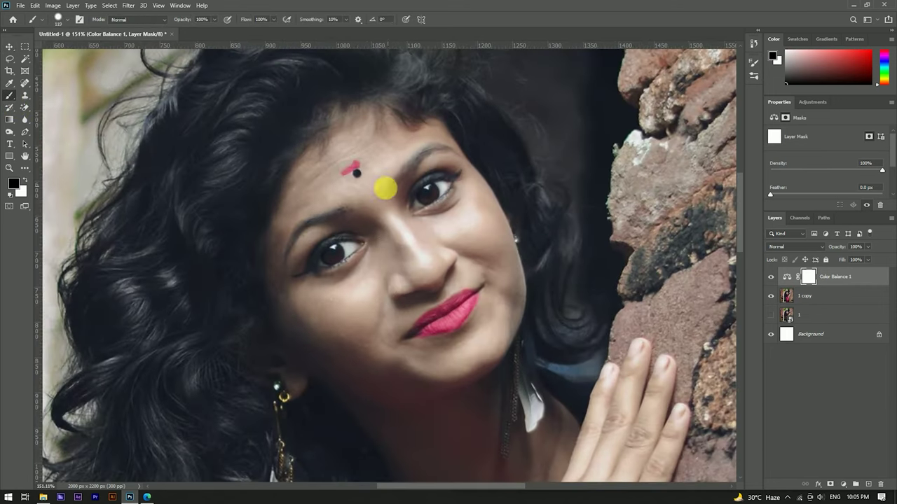
drag(396, 202, 464, 409)
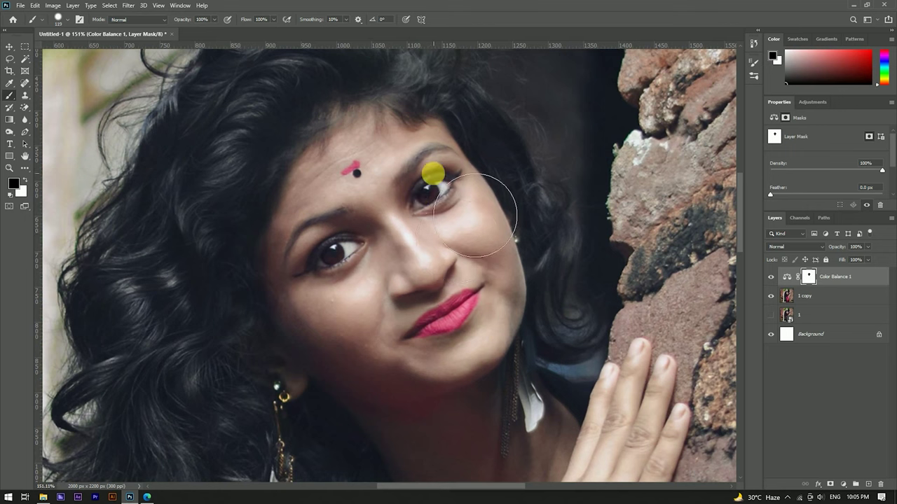
scroll(463, 409, down, 2)
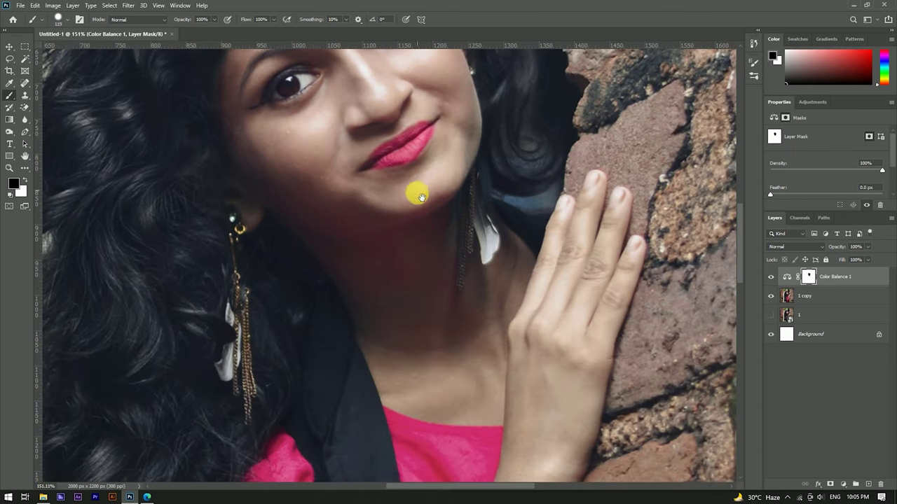
scroll(535, 427, down, 2)
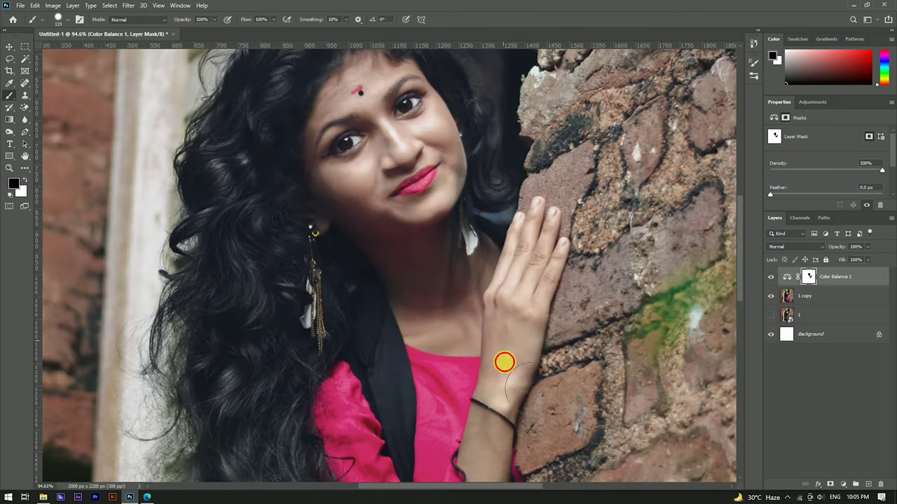
scroll(490, 420, down, 3)
Select the Color Balance 1 layer together with the 1 copy layer.
scroll(456, 336, up, 3)
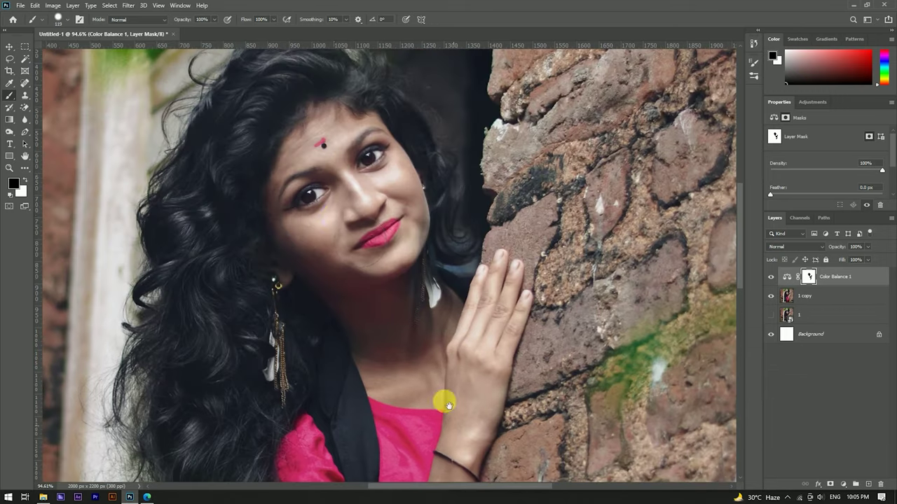
scroll(342, 140, up, 2)
scroll(343, 128, up, 2)
scroll(425, 410, down, 2)
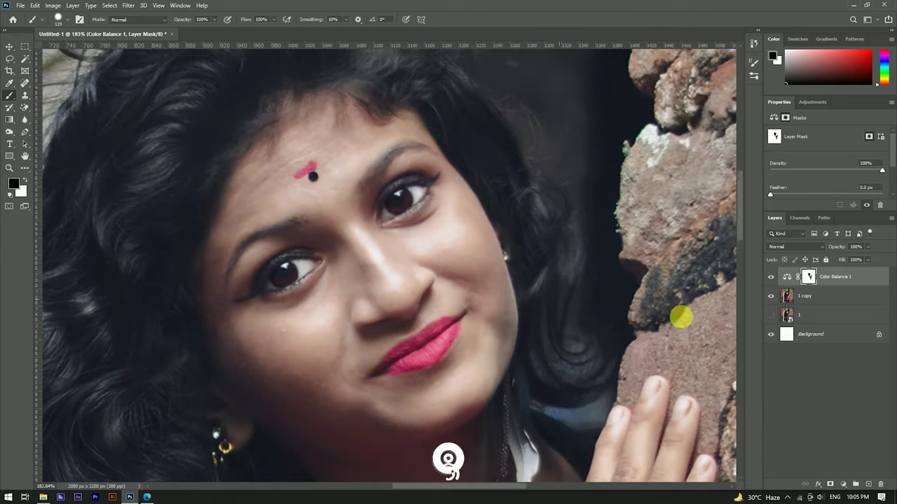
click(787, 277)
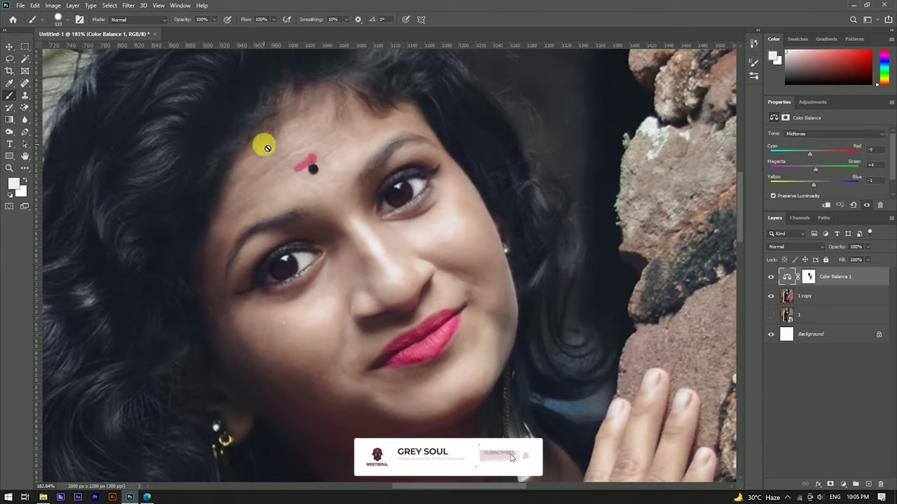
click(827, 297)
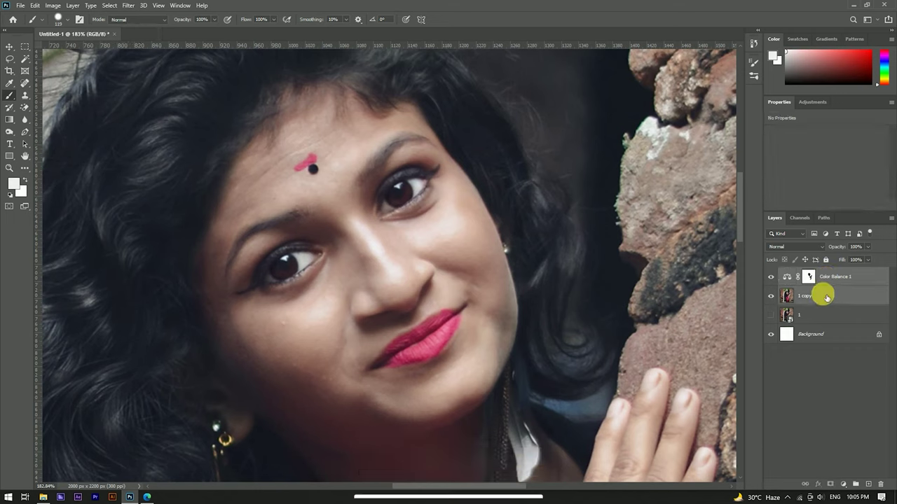
Merge Color Balance 1 and 1 copy into a single pixel layer.
right_click(823, 294)
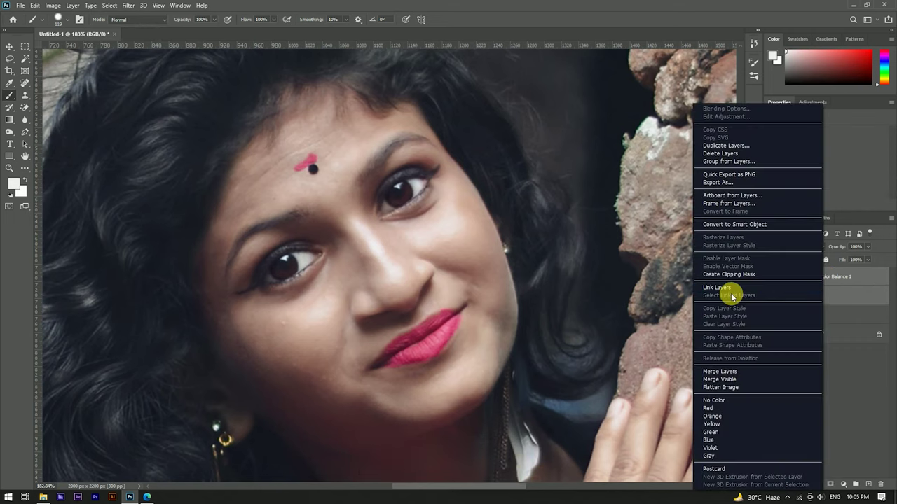
click(730, 372)
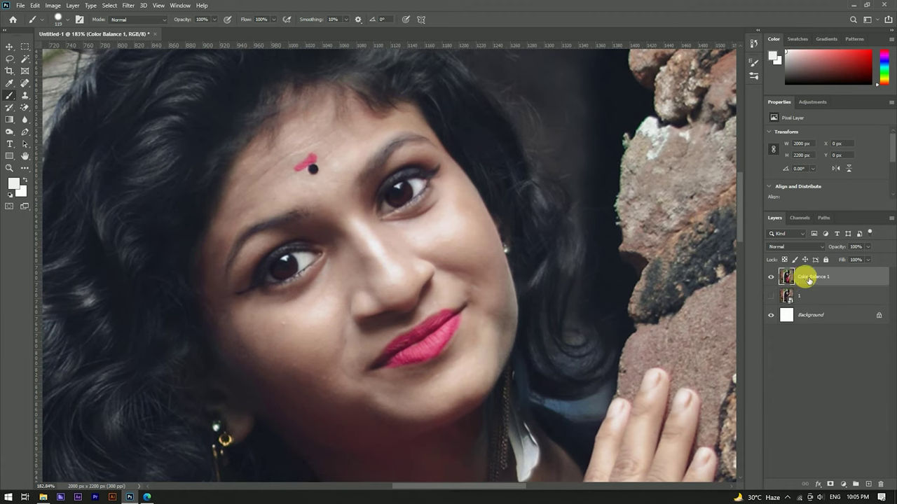
scroll(432, 257, up, 3)
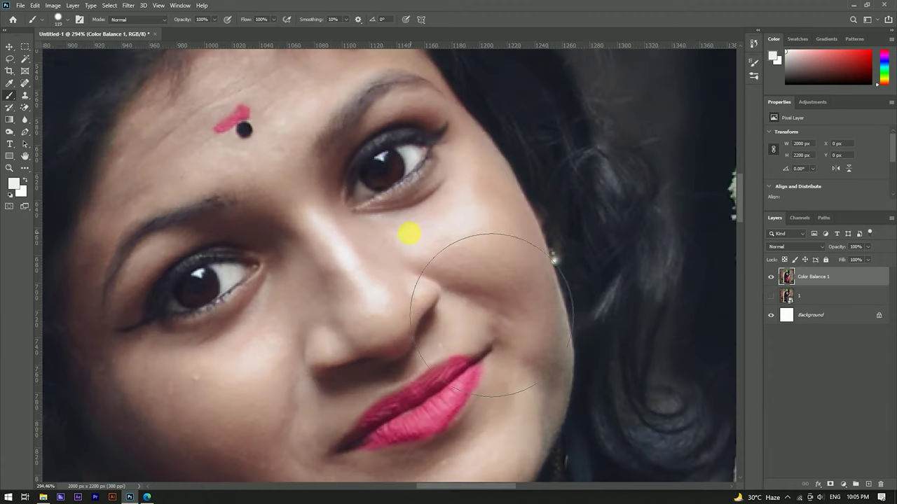
key(v)
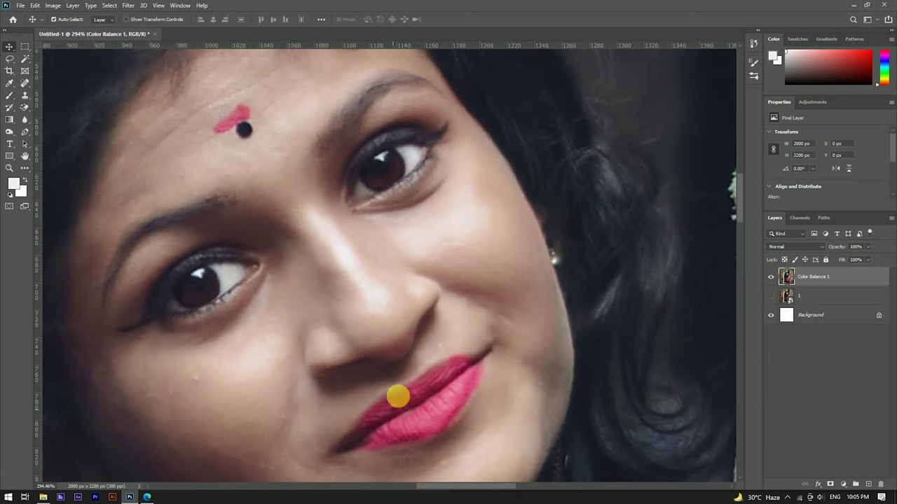
scroll(397, 396, down, 1)
scroll(356, 326, down, 1)
Pick the Spot Healing Brush and zoom in on the forehead around the bindi.
click(25, 85)
scroll(254, 333, up, 2)
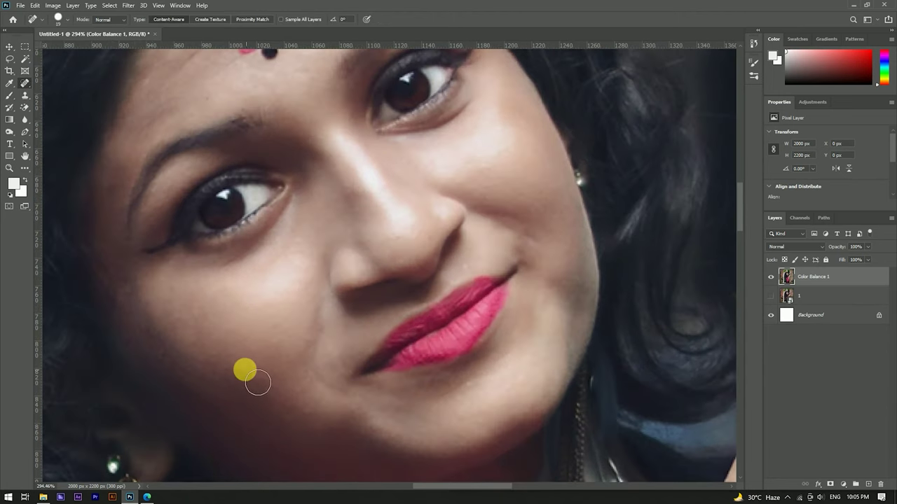
scroll(316, 346, down, 2)
scroll(330, 265, down, 2)
scroll(307, 281, up, 3)
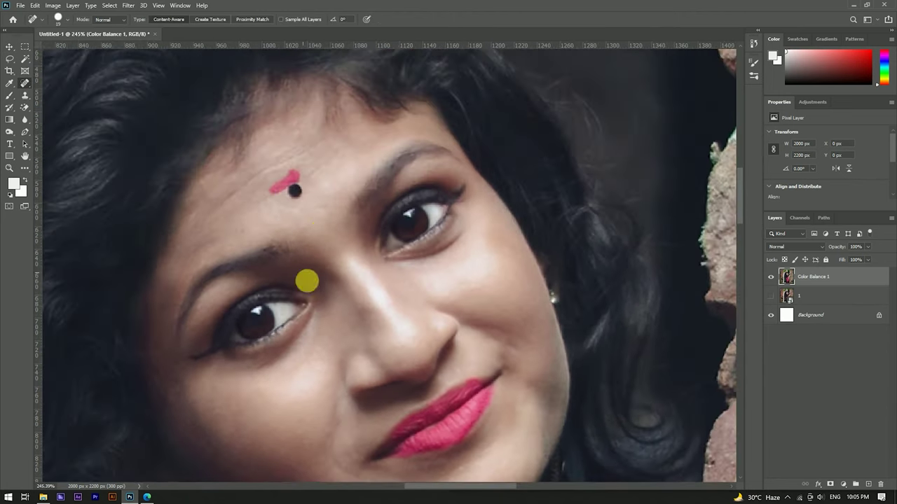
scroll(324, 235, down, 2)
scroll(307, 195, up, 3)
scroll(306, 210, up, 1)
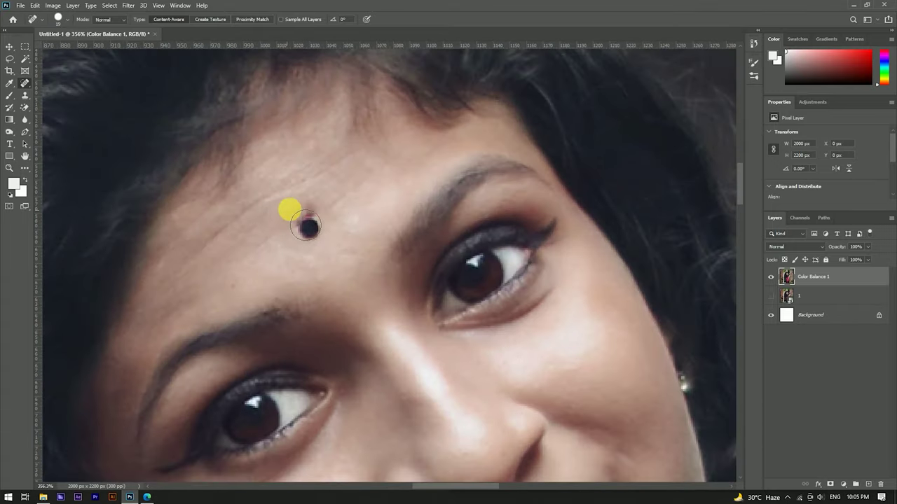
scroll(321, 206, up, 1)
scroll(321, 206, up, 1)
scroll(322, 208, down, 2)
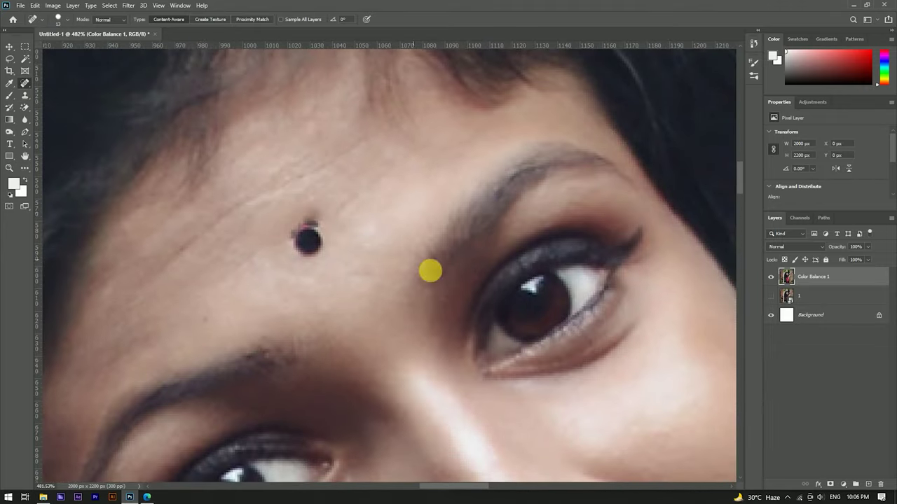
Set the Clone Stamp to 4 px and sample clean forehead skin over the pink mark.
click(26, 83)
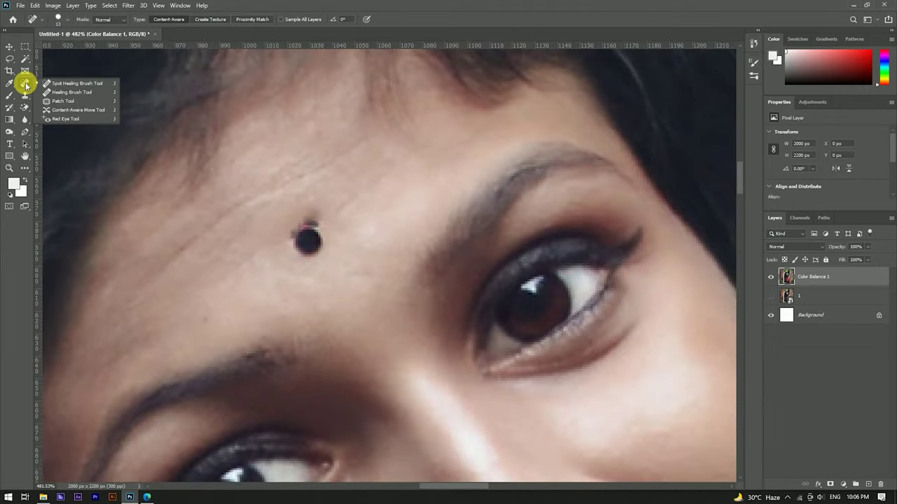
click(26, 96)
right_click(26, 95)
click(77, 98)
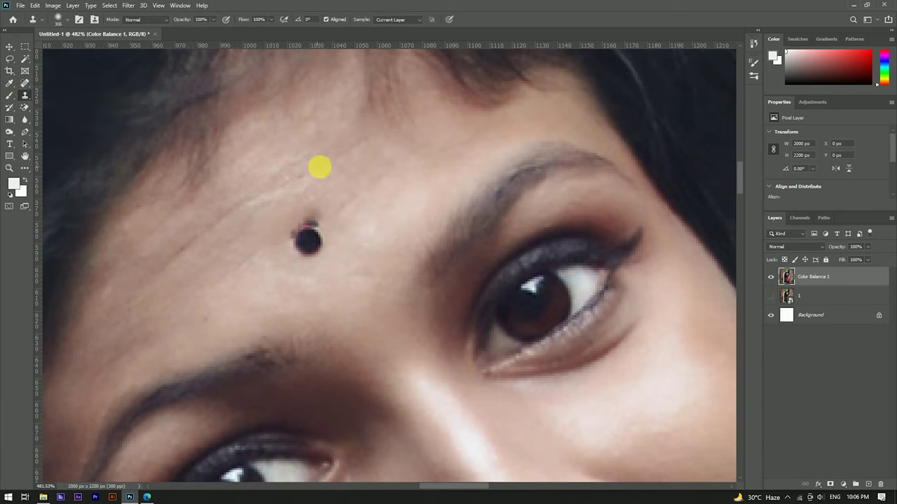
drag(320, 166, 208, 166)
drag(361, 176, 356, 205)
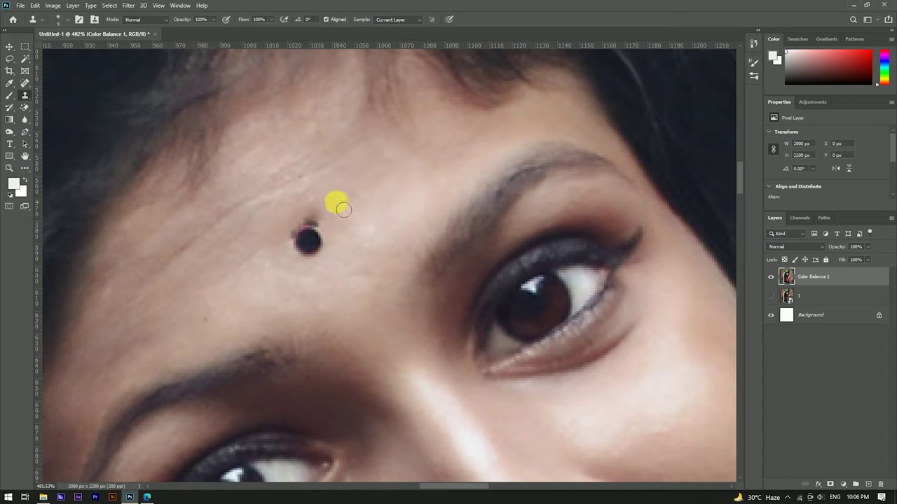
alt+click(339, 197)
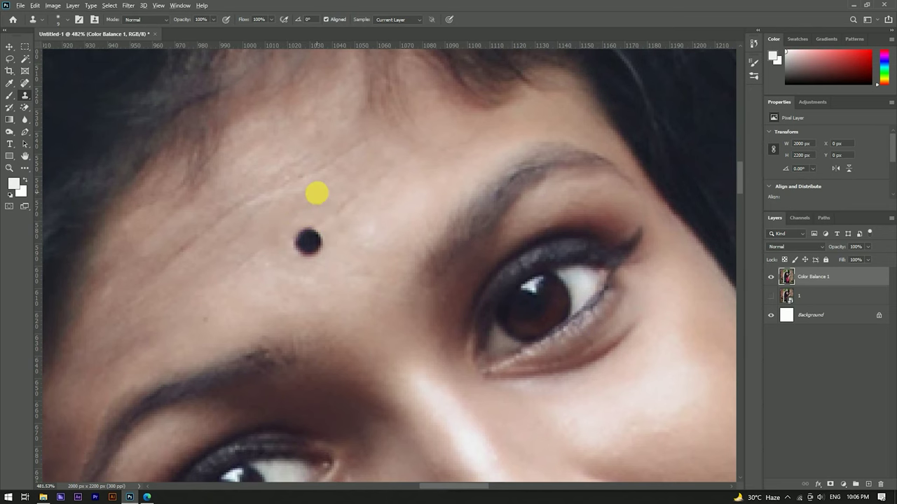
Return to the Move tool and look over the retouched forehead.
scroll(316, 192, down, 5)
click(9, 48)
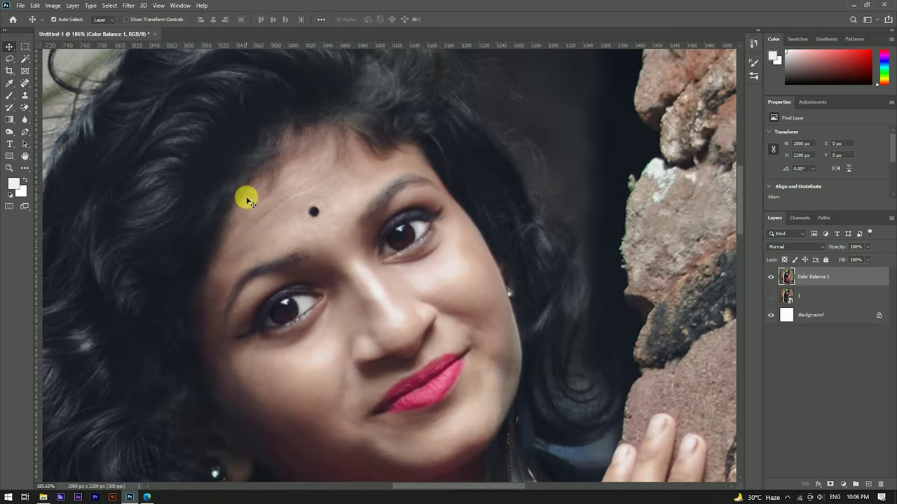
scroll(316, 200, up, 2)
scroll(318, 199, down, 1)
scroll(320, 194, down, 3)
scroll(339, 191, up, 1)
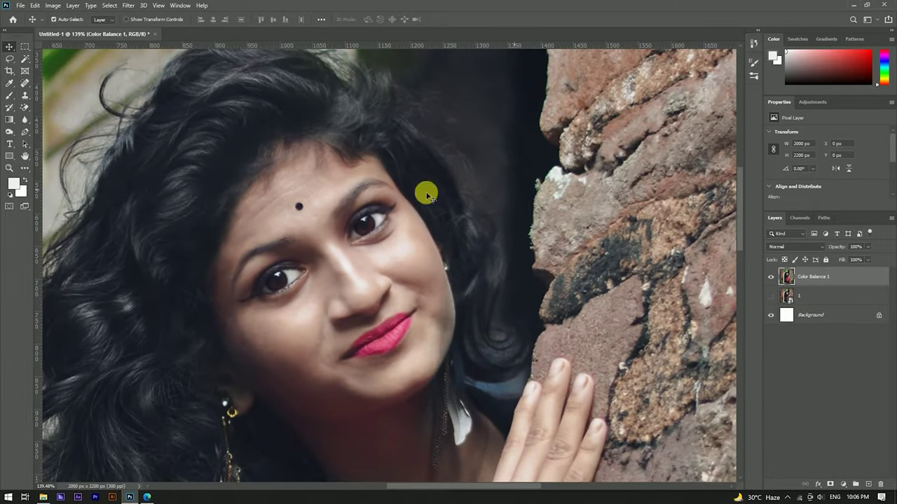
click(127, 7)
mouse_move(168, 137)
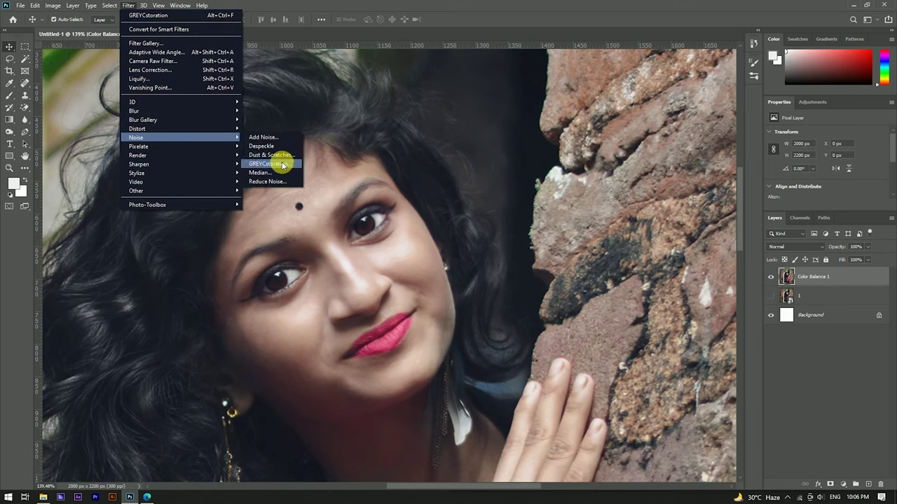
Apply the GREYCstoration noise-reduction filter to smooth the skin.
click(269, 165)
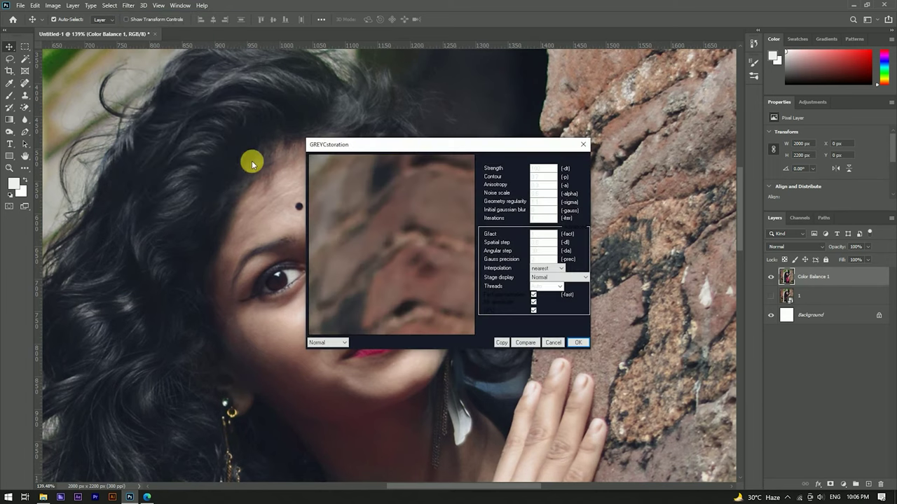
double_click(536, 169)
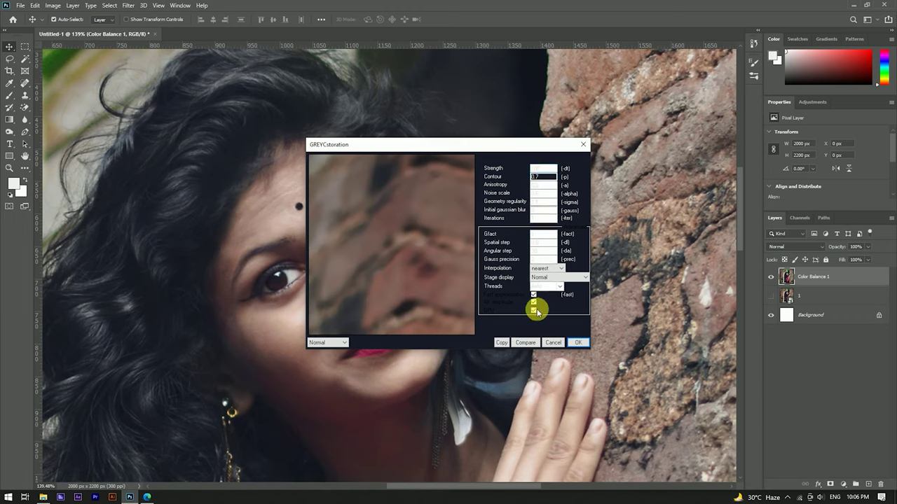
click(576, 343)
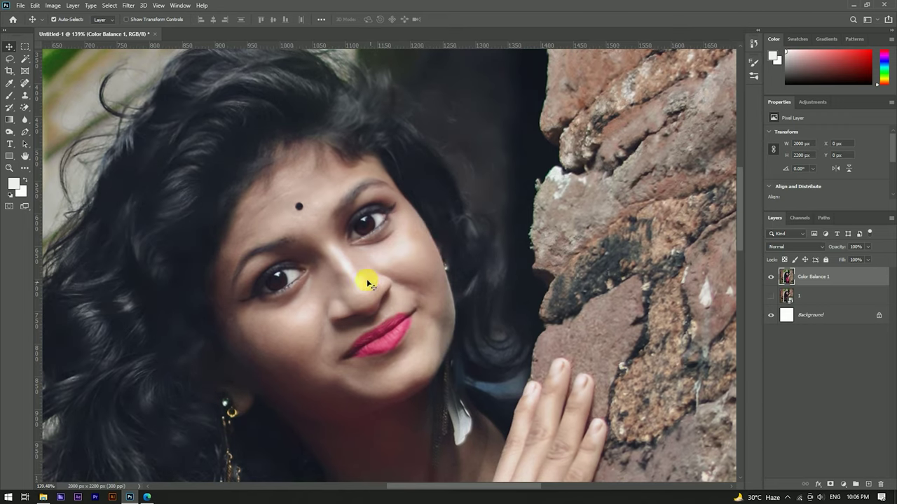
Toggle Color Balance 1 visibility to compare before and after, leaving it shown.
click(772, 276)
scroll(320, 273, up, 3)
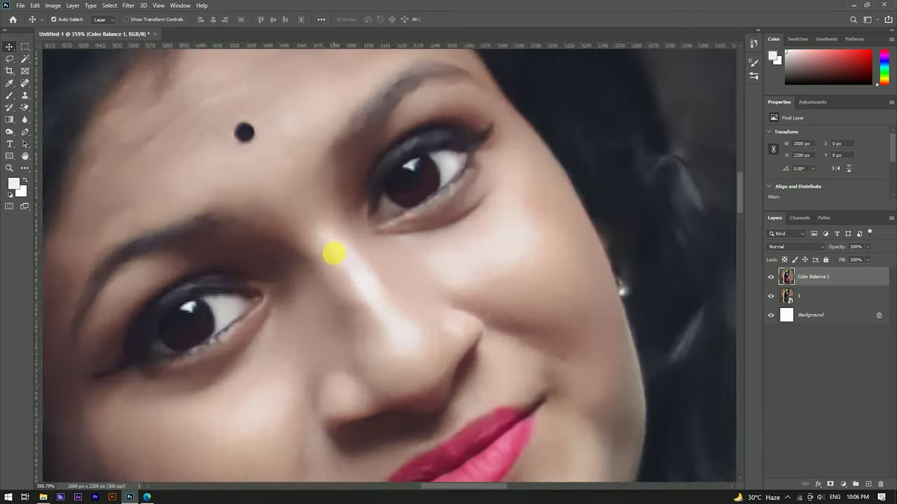
scroll(372, 241, down, 3)
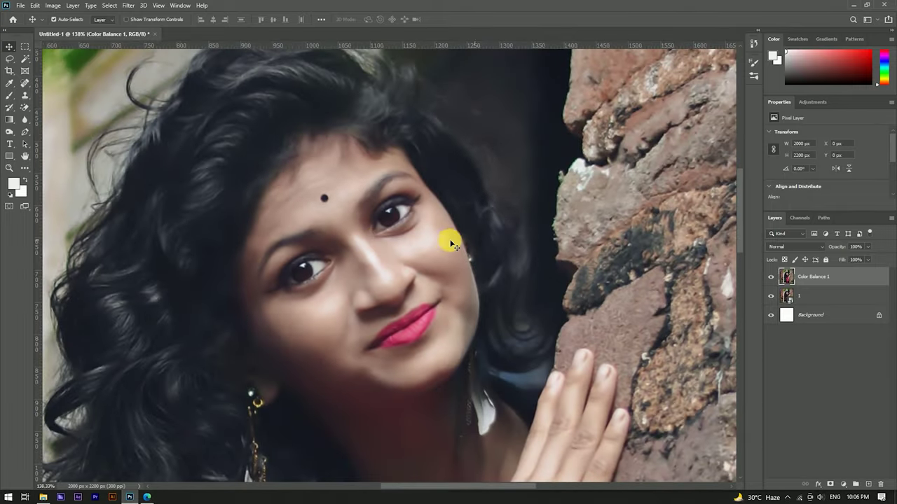
click(771, 276)
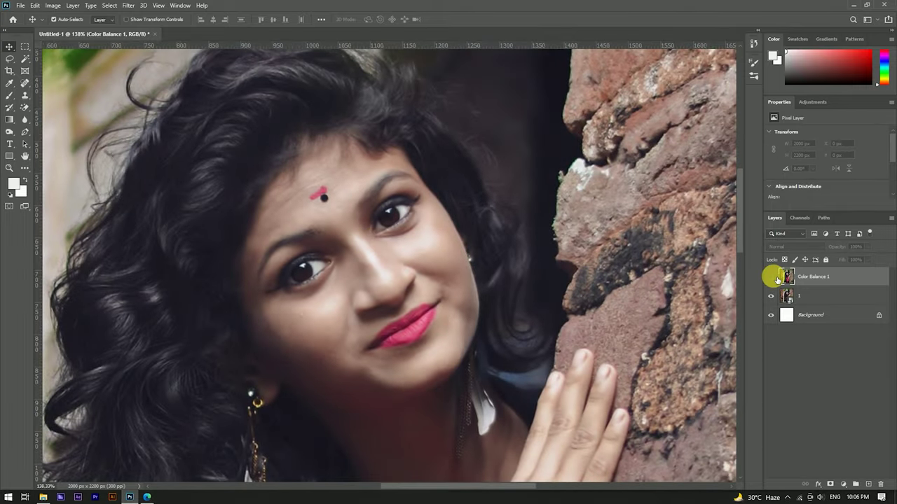
scroll(370, 214, up, 3)
scroll(369, 217, down, 1)
click(771, 276)
click(771, 276)
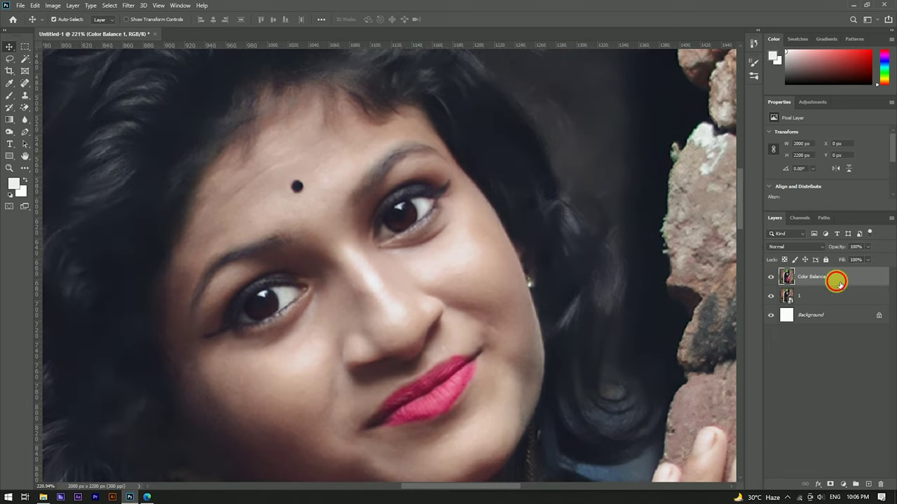
Duplicate Color Balance 1 and give the copy a 2.1 px High Pass in Overlay mode.
drag(852, 282, 874, 486)
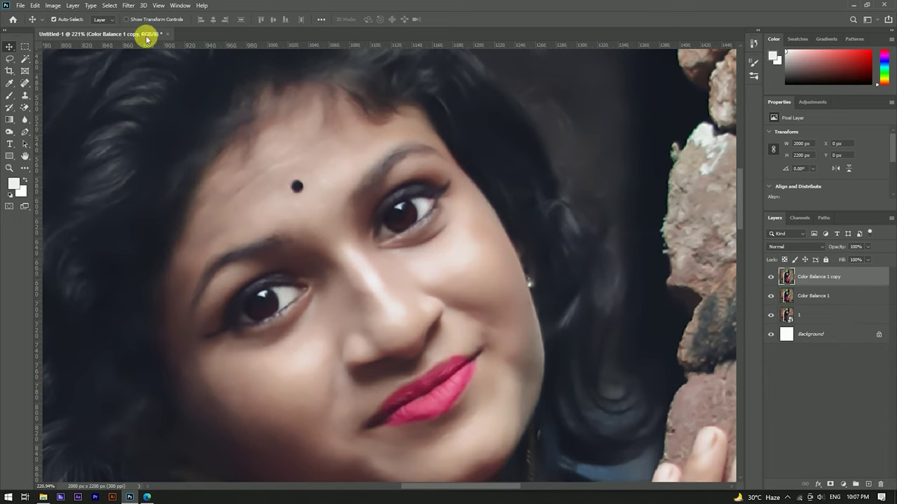
click(128, 7)
mouse_move(136, 191)
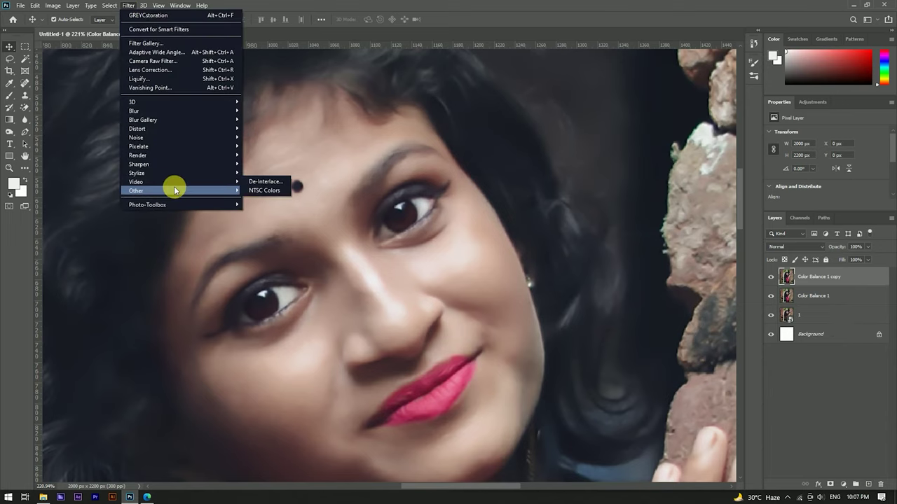
click(267, 201)
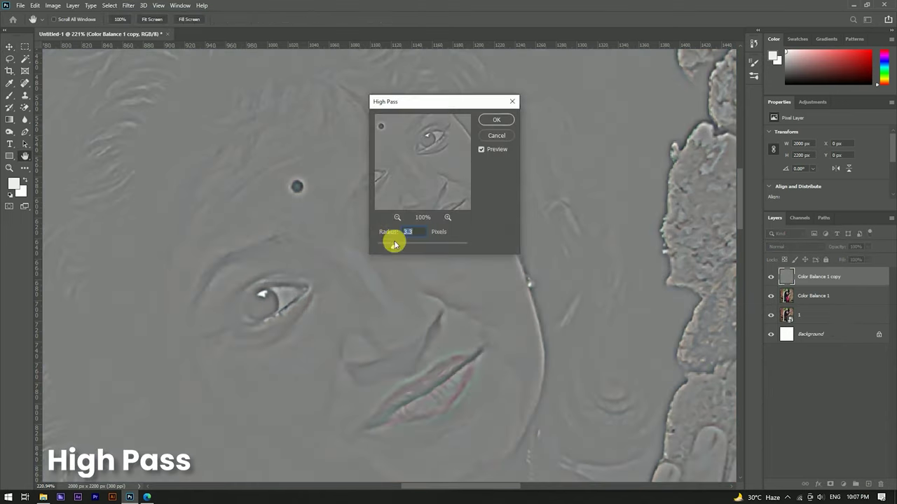
drag(390, 248, 386, 249)
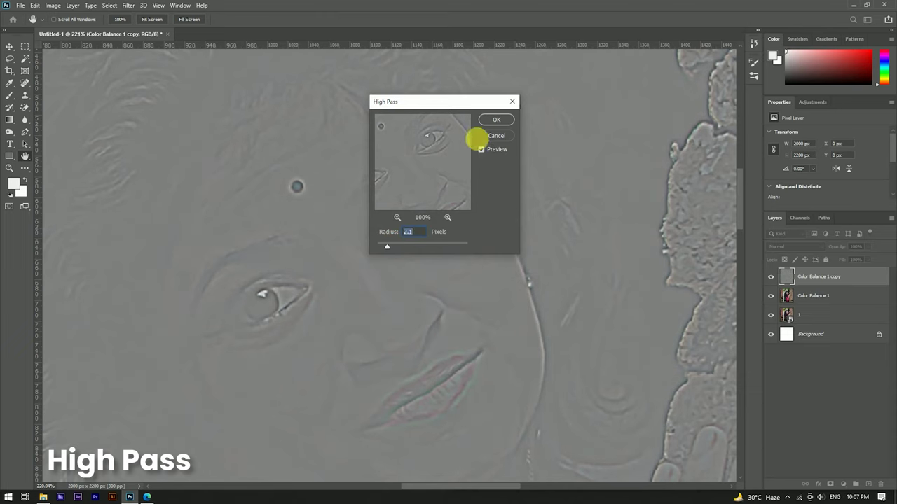
click(490, 121)
click(794, 246)
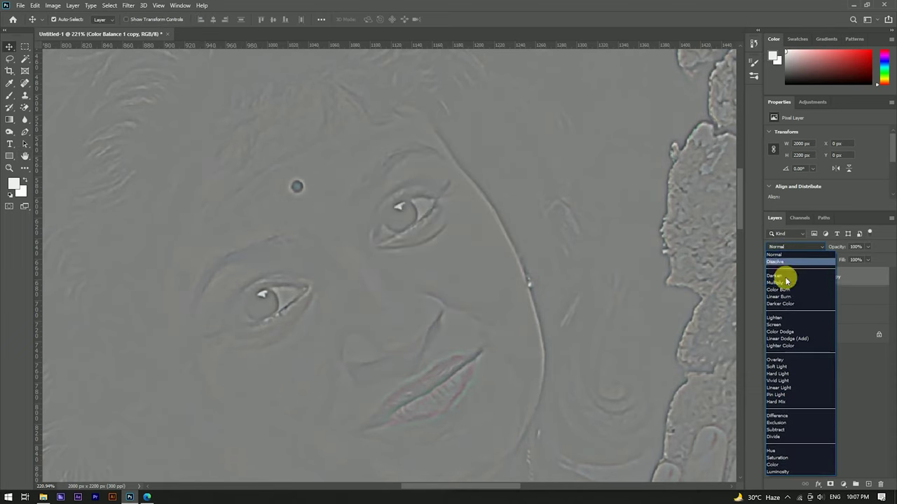
click(783, 361)
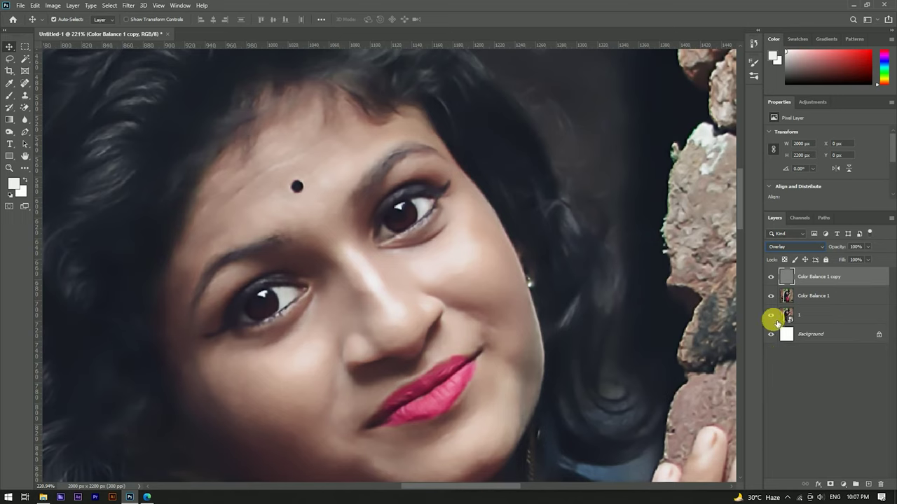
click(772, 278)
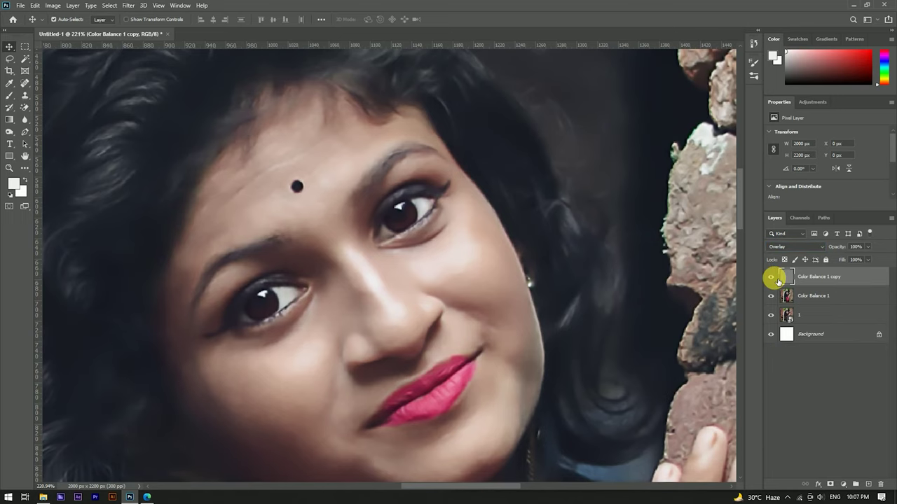
Merge the High Pass sharpening copy with Color Balance 1.
click(845, 296)
right_click(844, 295)
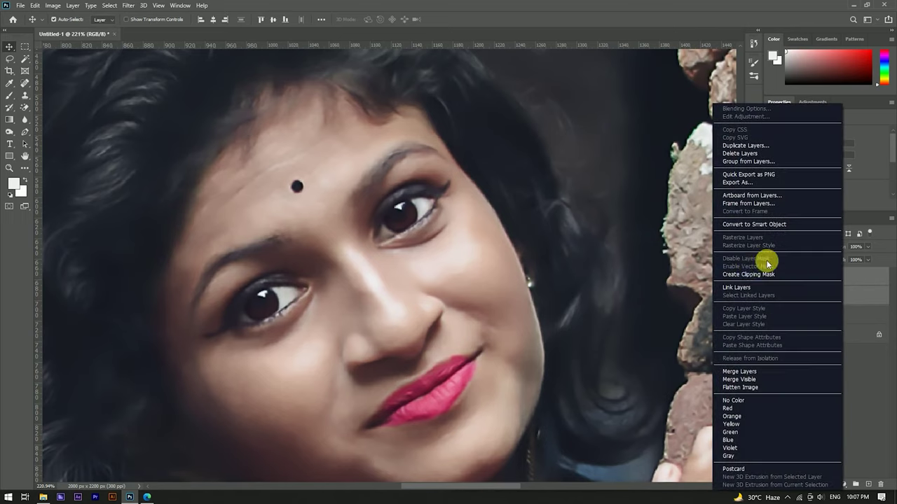
click(740, 372)
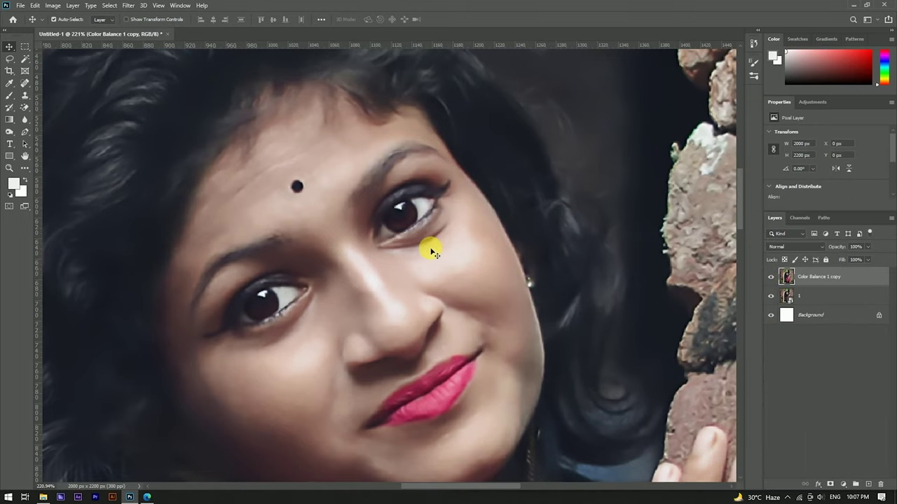
scroll(434, 252, down, 5)
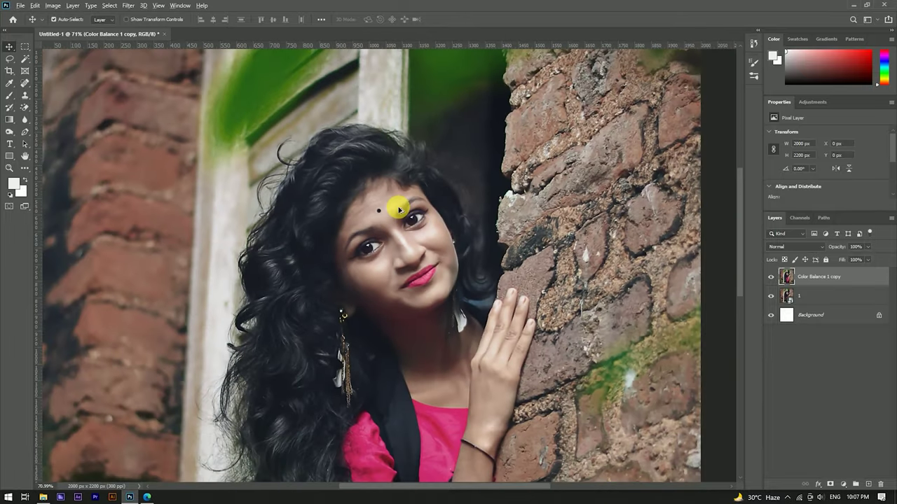
scroll(398, 209, down, 3)
scroll(439, 193, up, 2)
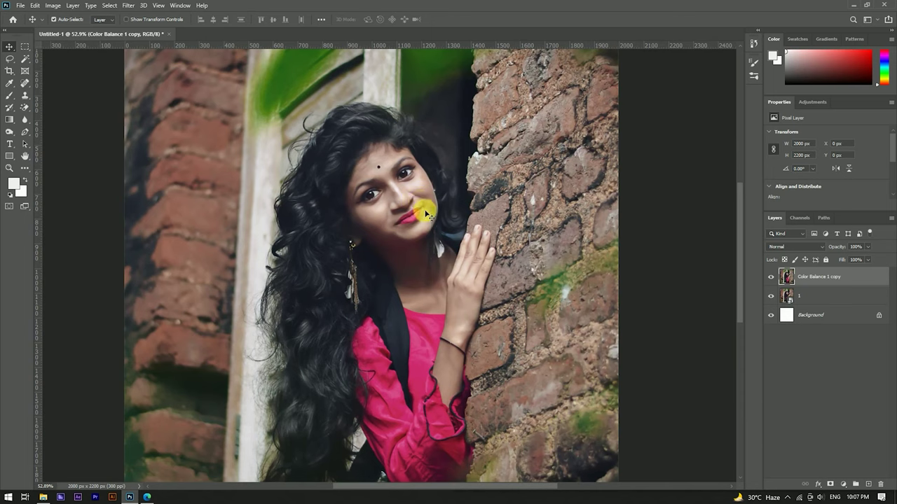
scroll(387, 179, up, 2)
scroll(388, 179, up, 4)
scroll(436, 191, down, 2)
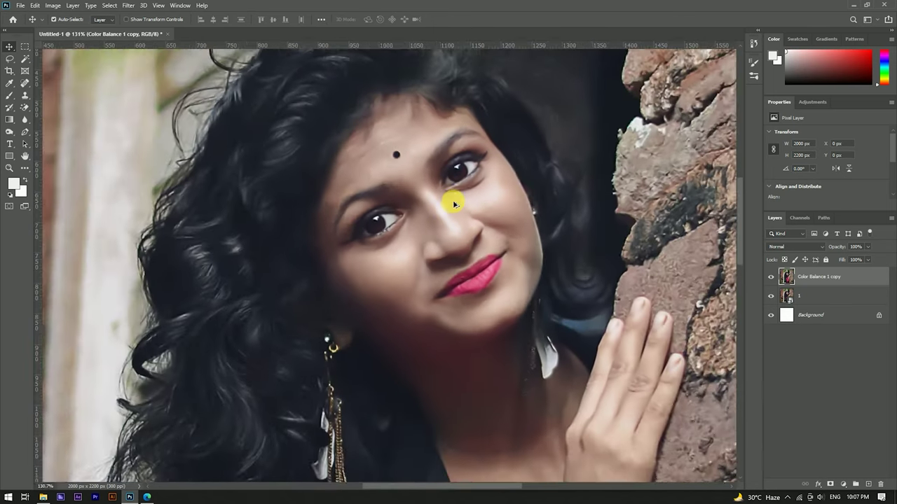
scroll(452, 200, down, 2)
scroll(446, 200, down, 2)
scroll(436, 196, down, 1)
scroll(476, 190, up, 1)
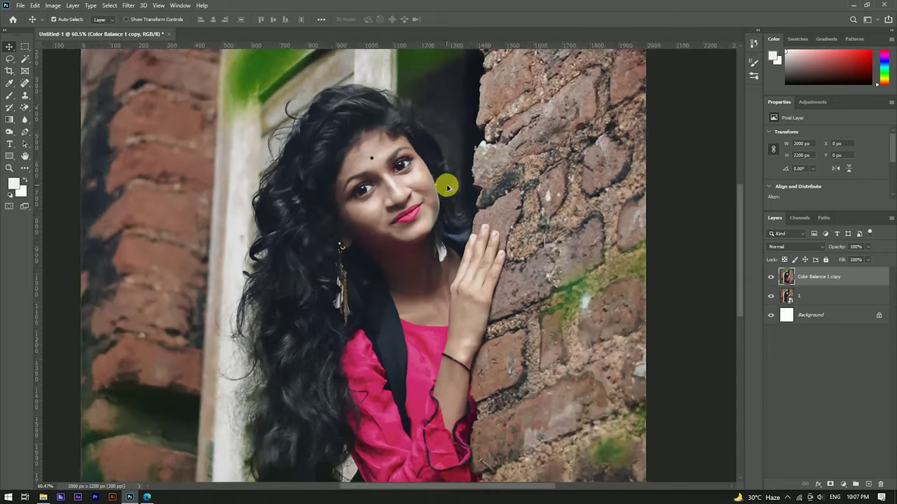
scroll(388, 155, down, 1)
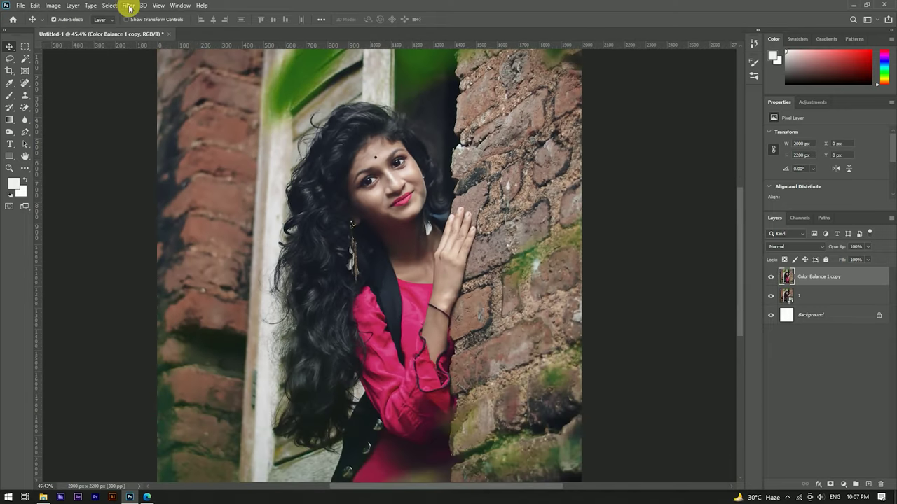
Convert the merged layer to a smart object and lower Camera Raw Temperature.
right_click(845, 279)
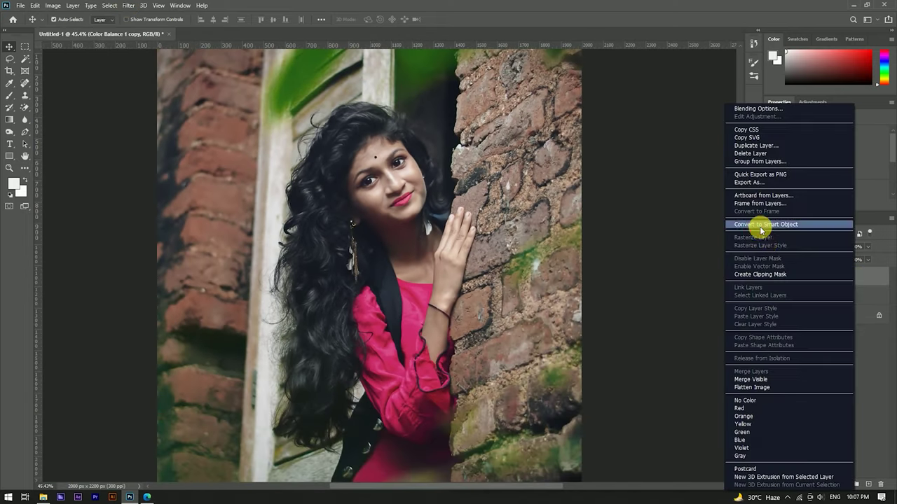
click(760, 227)
click(128, 5)
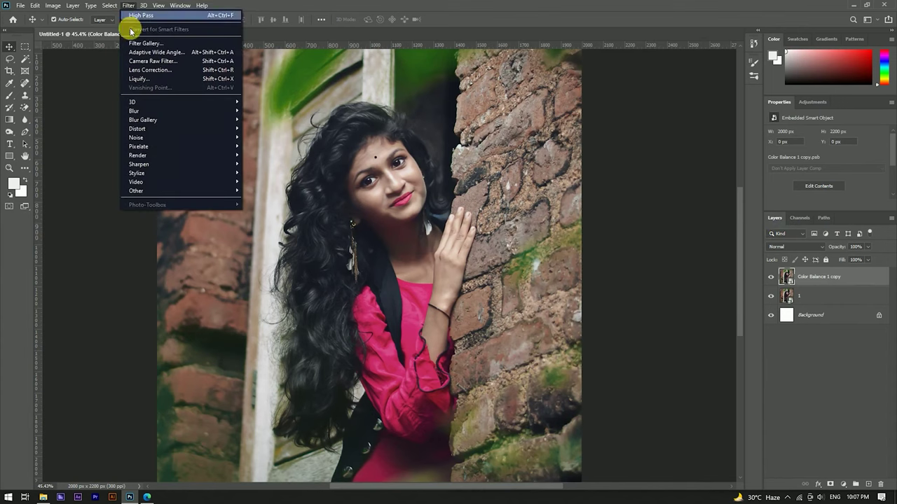
click(172, 61)
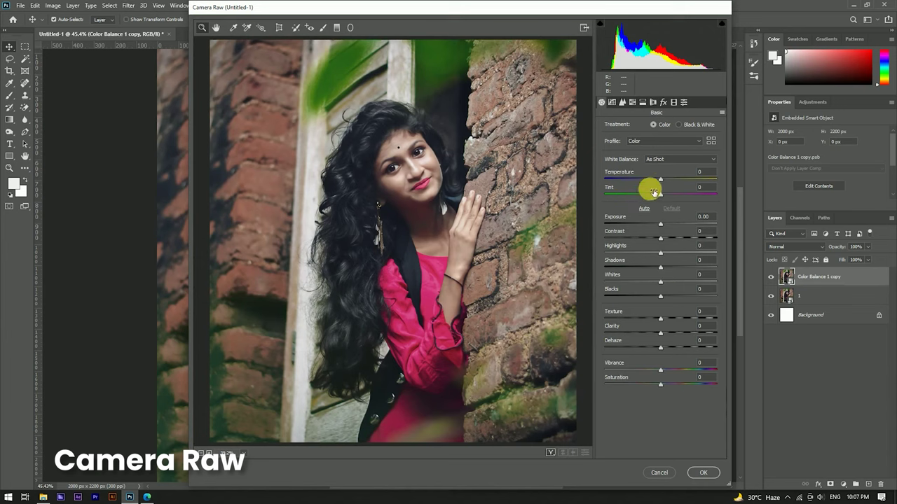
drag(662, 182, 653, 180)
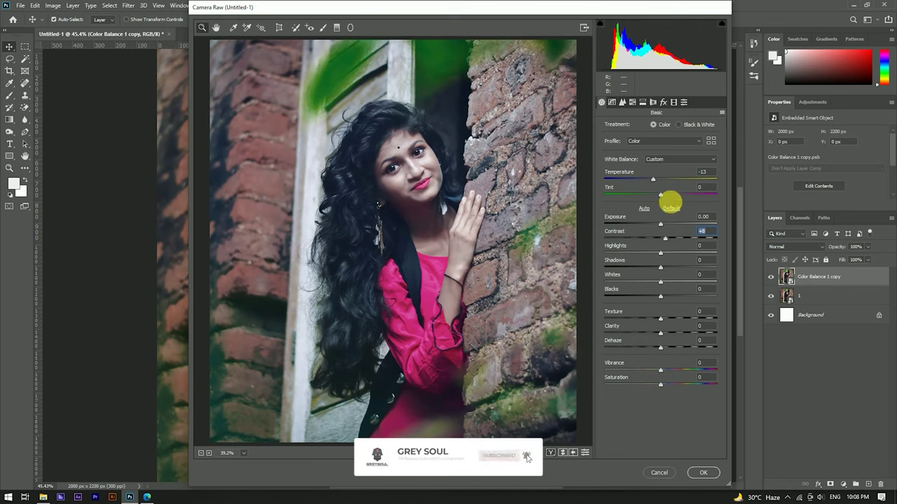
Add a dark Camera Raw vignette and raise the Green Primary hue, then apply.
click(662, 104)
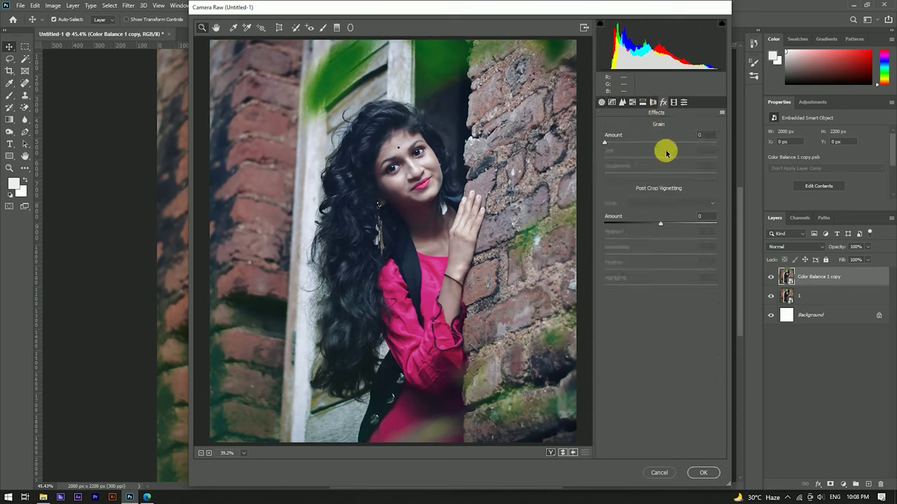
drag(659, 223, 654, 223)
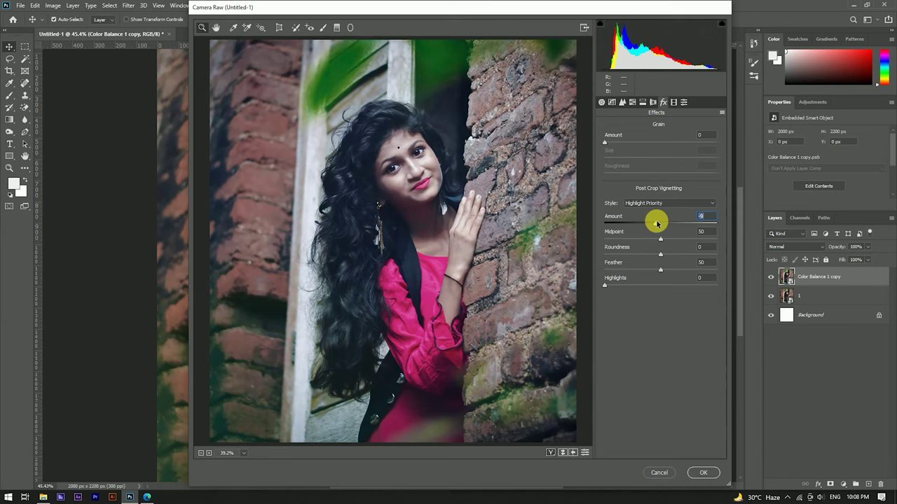
click(674, 103)
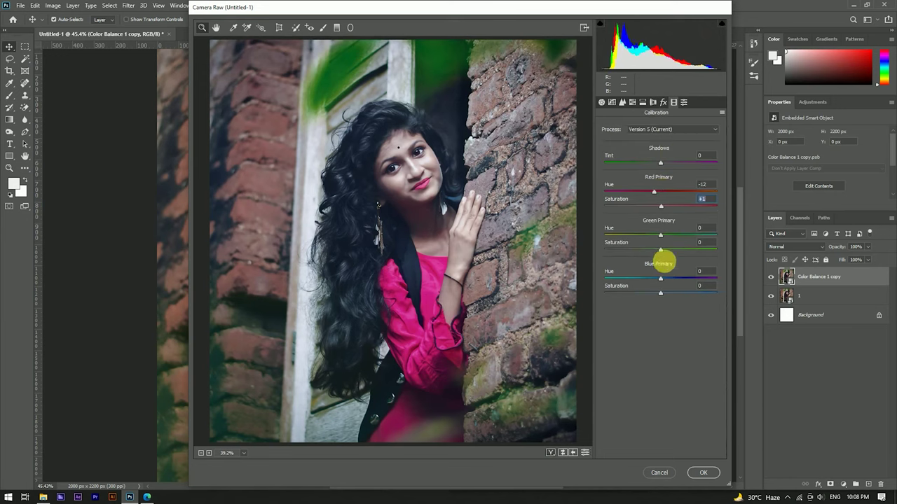
drag(665, 238, 677, 238)
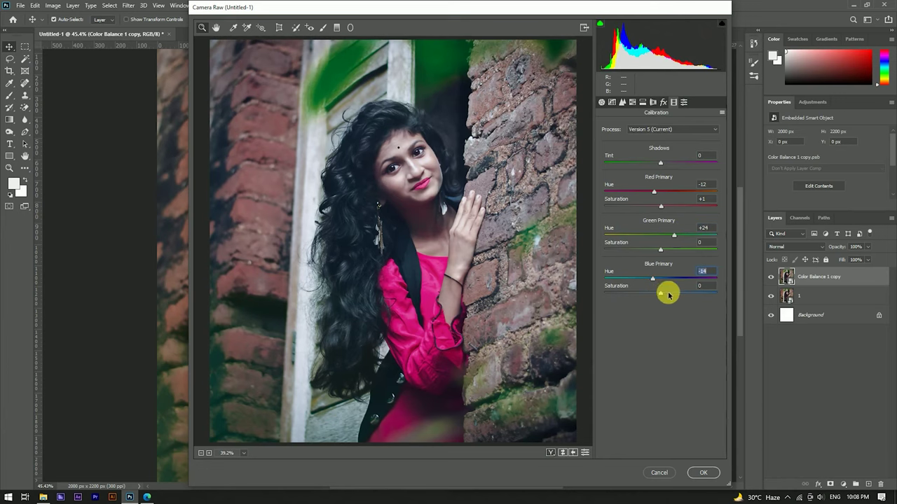
click(703, 472)
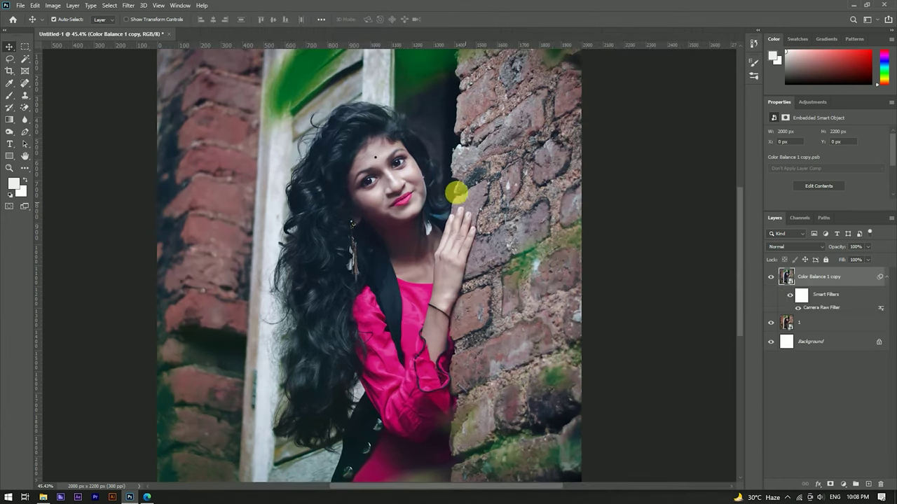
scroll(462, 200, down, 5)
scroll(452, 186, up, 5)
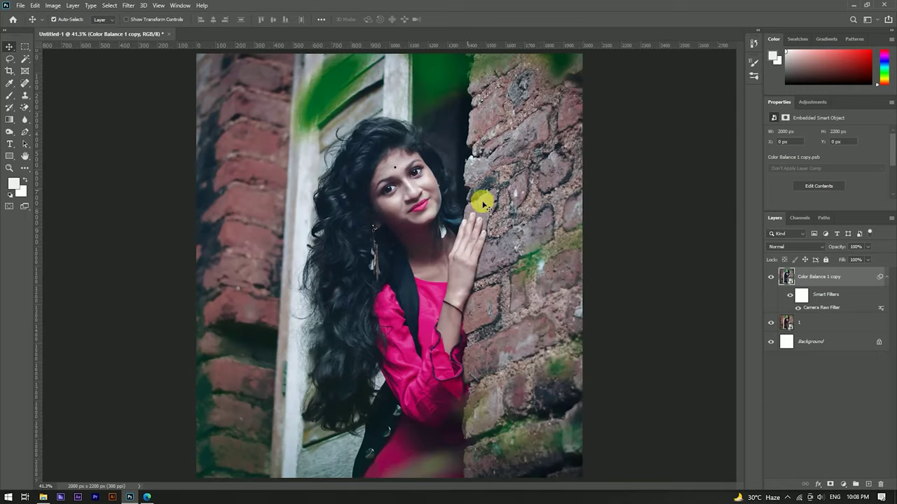
Duplicate Color Balance 1 copy and give copy 2 a 7.2 px Gaussian Blur.
click(887, 278)
mouse_move(849, 280)
mouse_down()
mouse_move(872, 488)
mouse_move(856, 484)
mouse_up()
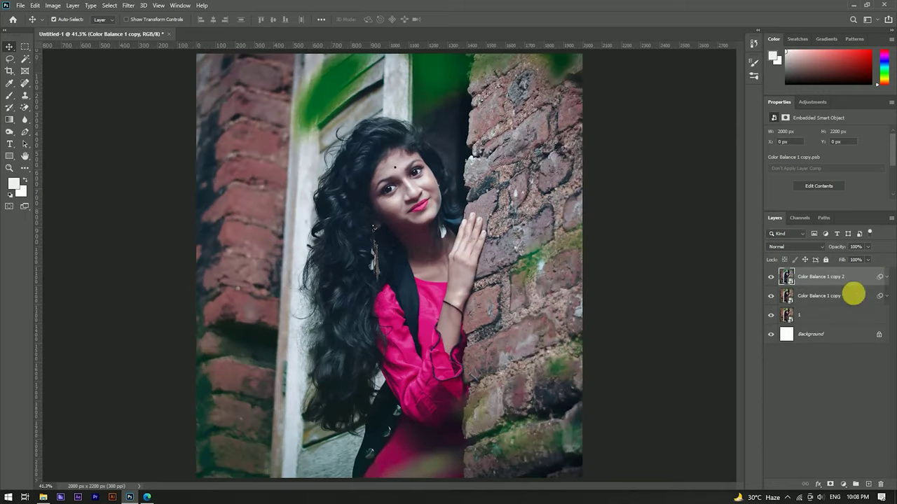
click(129, 7)
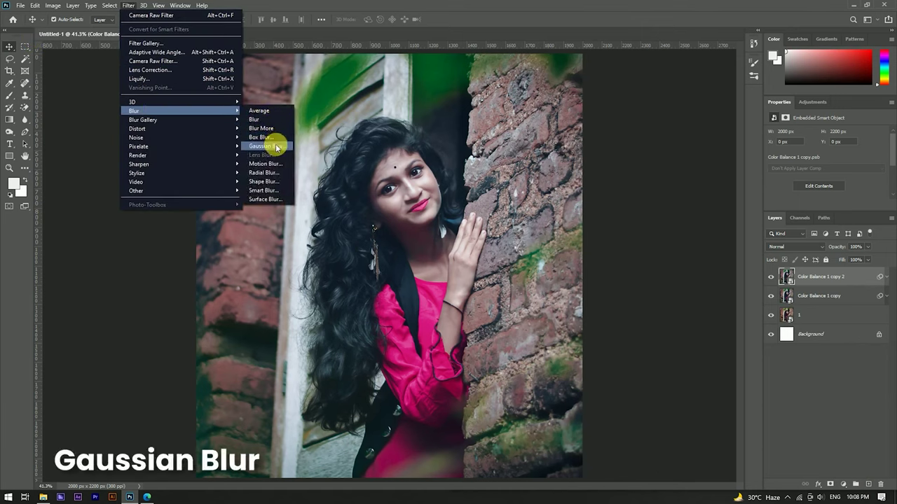
click(263, 147)
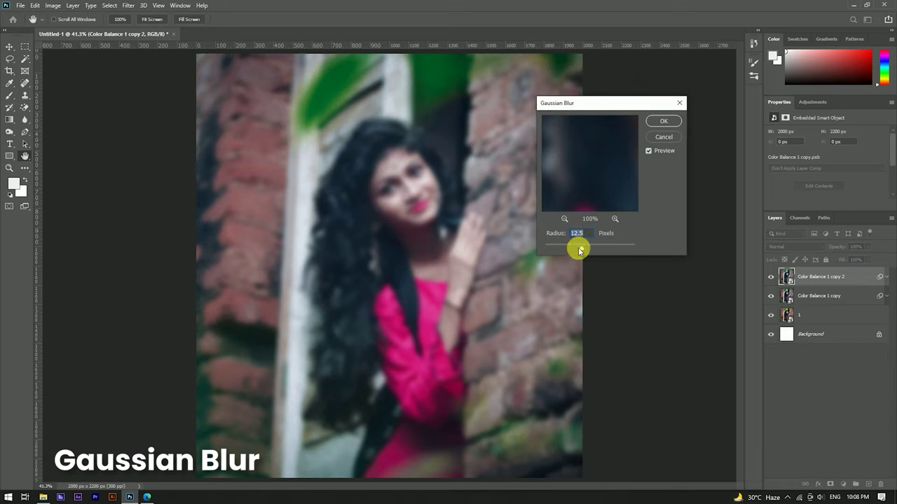
drag(575, 250, 574, 250)
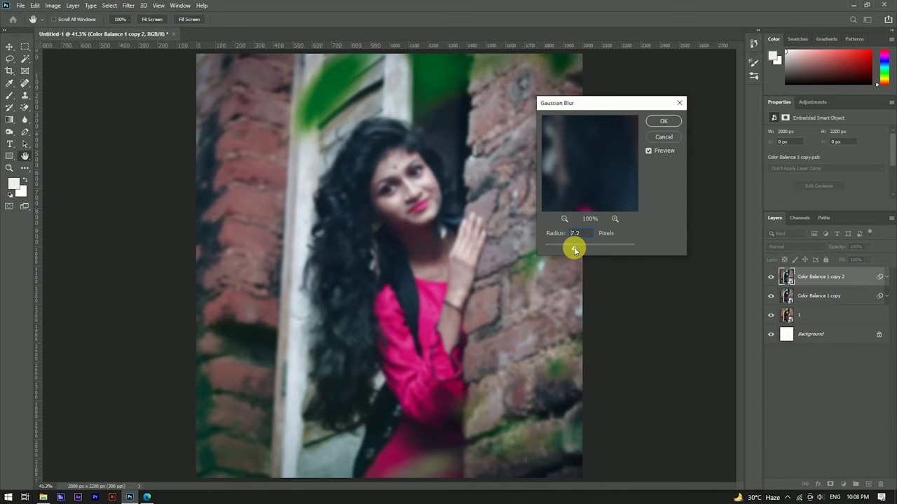
click(663, 122)
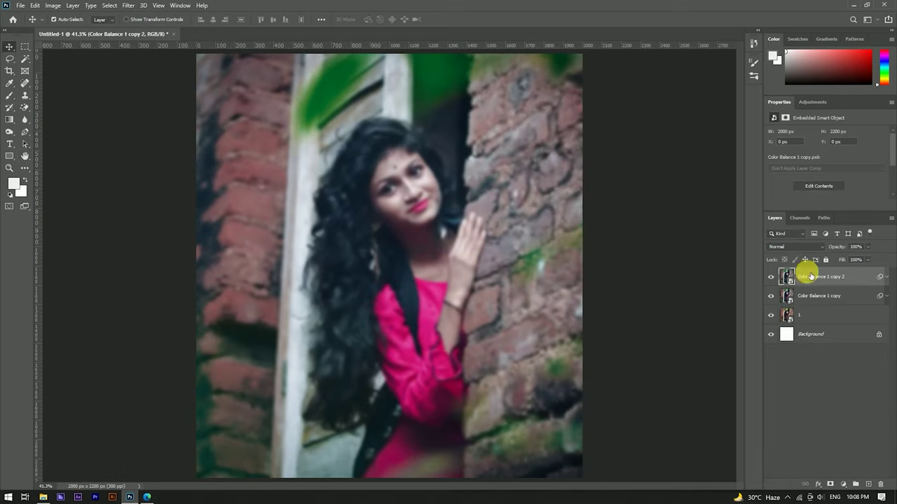
Add a layer mask and paint black with a ~565 px brush over the woman's face and dress.
click(831, 484)
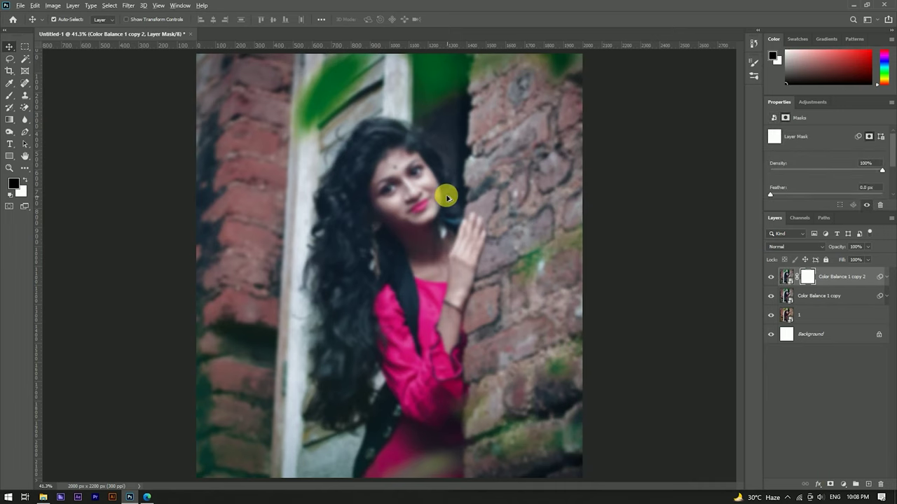
scroll(447, 198, down, 3)
scroll(447, 198, up, 2)
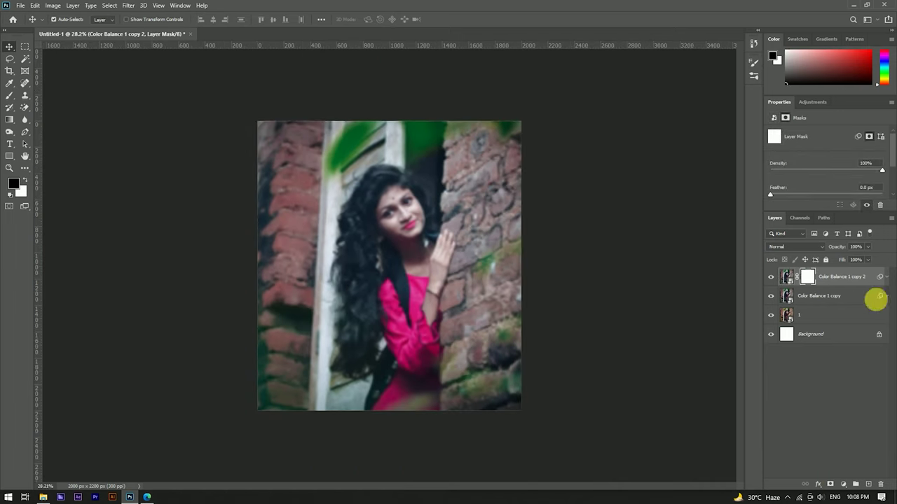
click(9, 96)
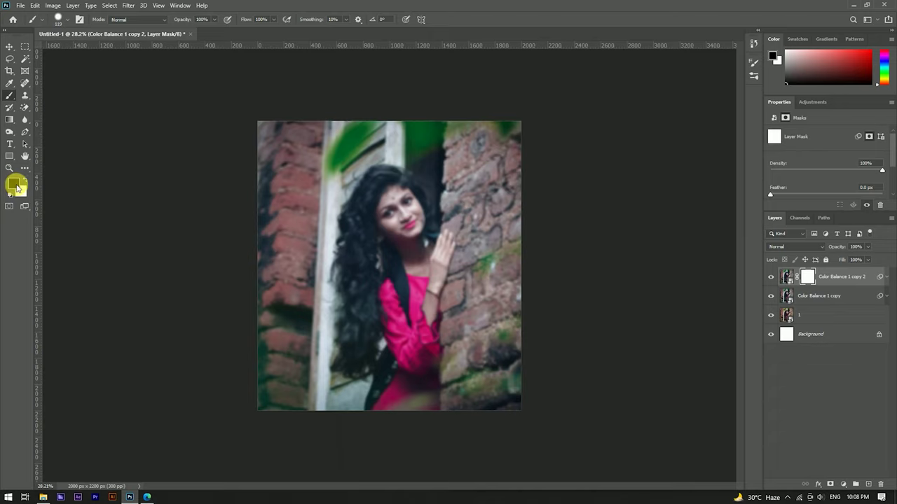
drag(411, 237, 396, 206)
drag(387, 148, 393, 377)
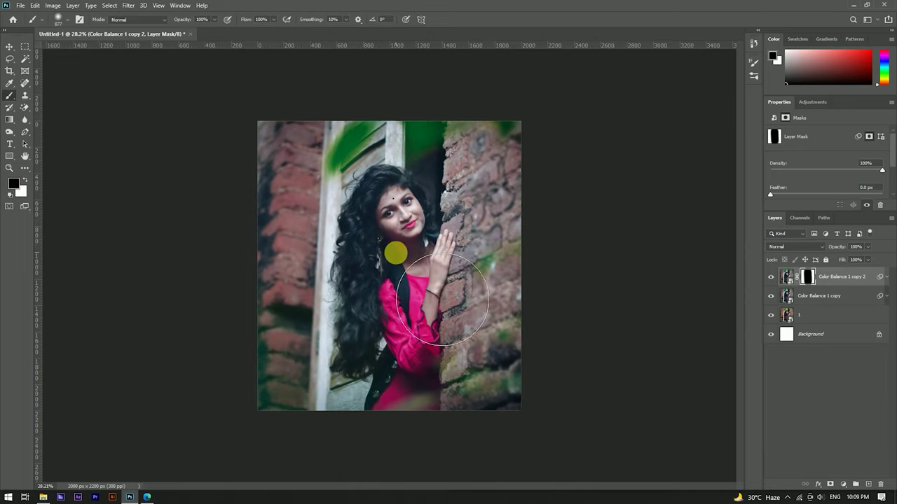
Swap to white, switch to the Move tool, and add Color Balance 1 copy to the selection.
key(x)
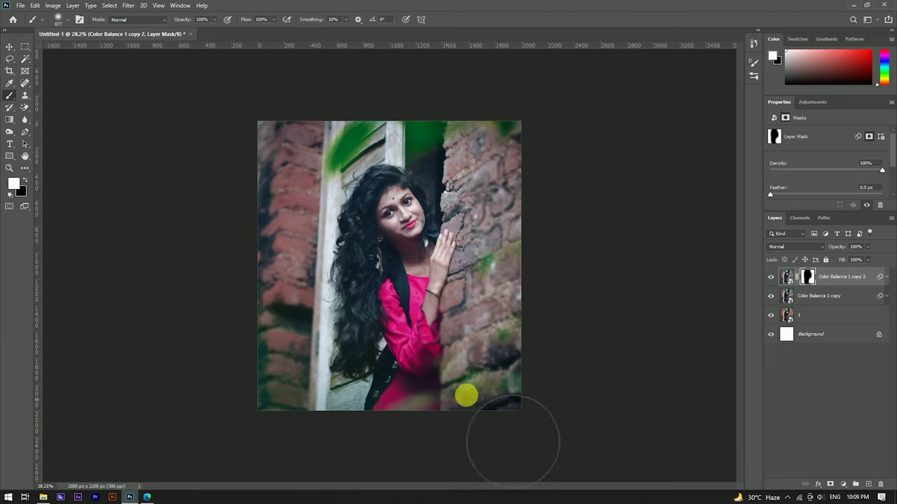
key(v)
scroll(397, 180, up, 3)
scroll(398, 185, down, 2)
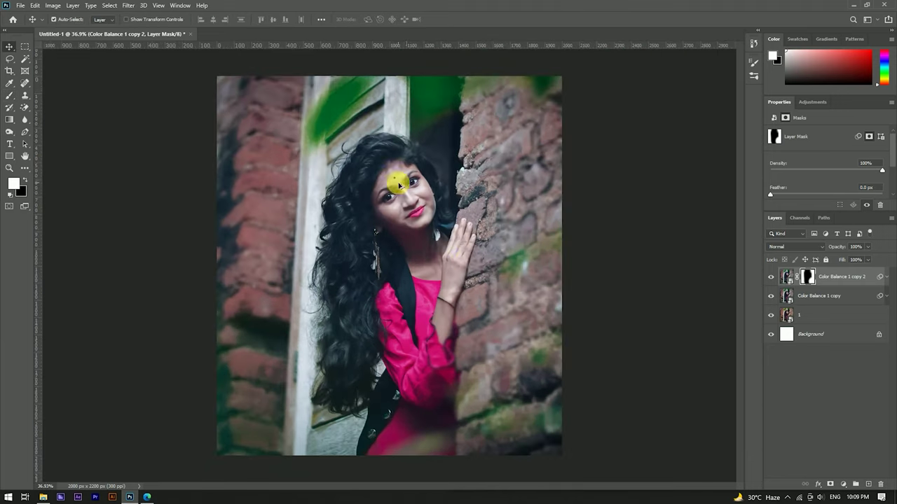
scroll(448, 217, up, 3)
scroll(490, 246, down, 2)
scroll(560, 277, down, 2)
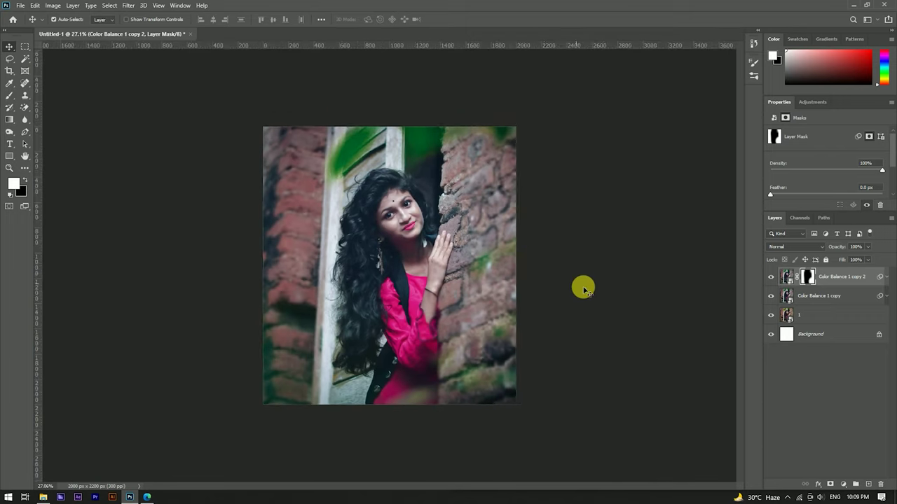
scroll(508, 243, up, 2)
scroll(509, 242, up, 1)
shift+click(854, 300)
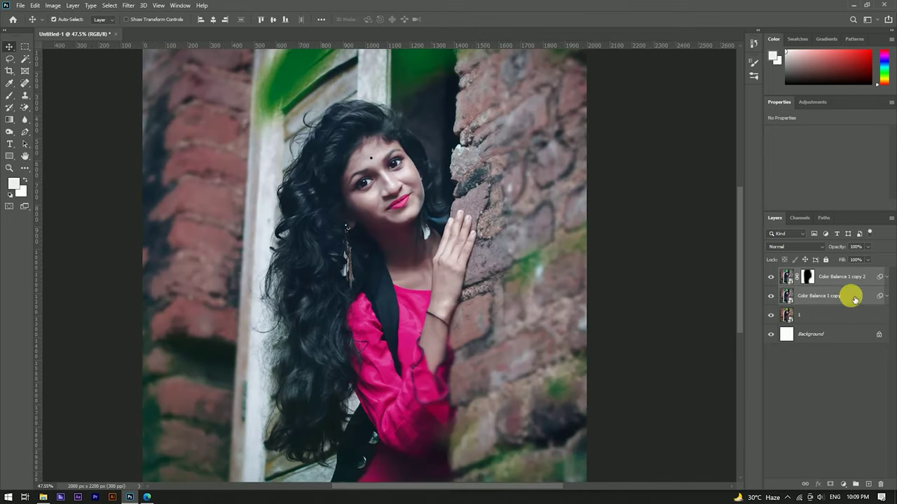
Merge the two selected Color Balance copy layers into one layer named 2.
right_click(849, 284)
click(744, 371)
text(2)
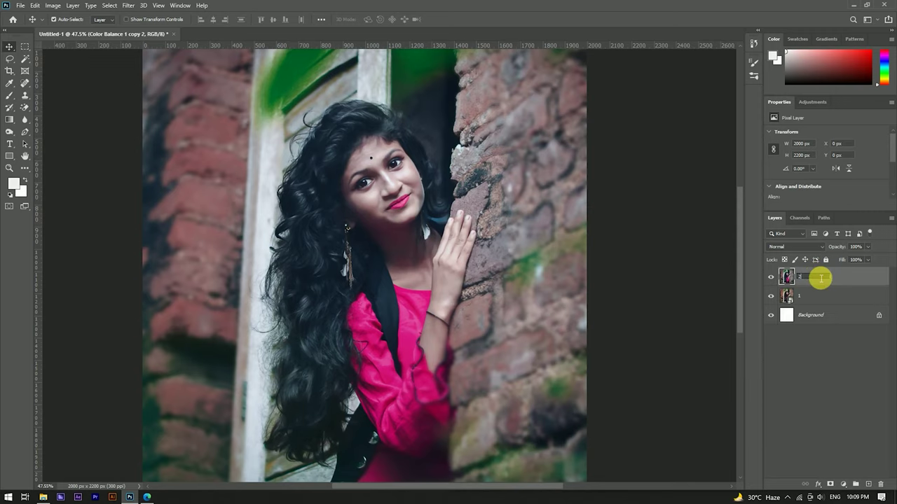
key(Return)
Toggle layer 2's visibility to compare the result before and after.
click(771, 277)
scroll(509, 272, down, 1)
scroll(558, 256, down, 1)
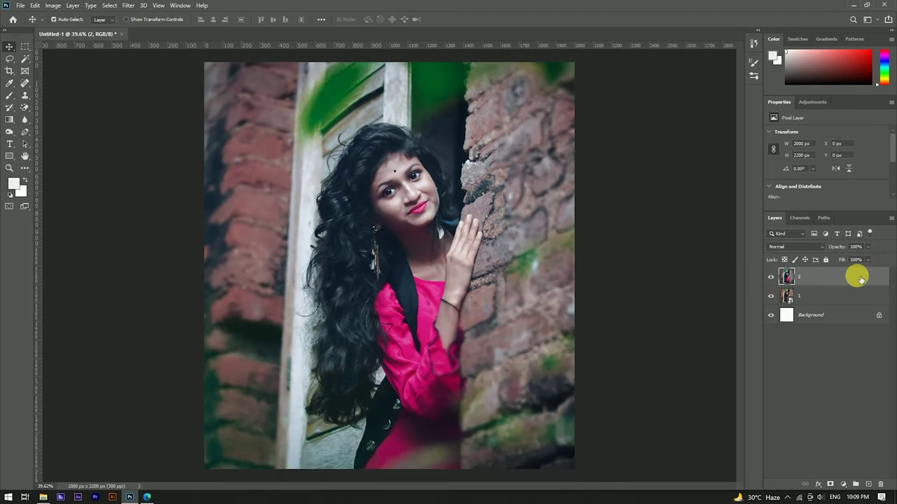
scroll(356, 214, up, 2)
scroll(365, 217, down, 3)
scroll(374, 258, up, 1)
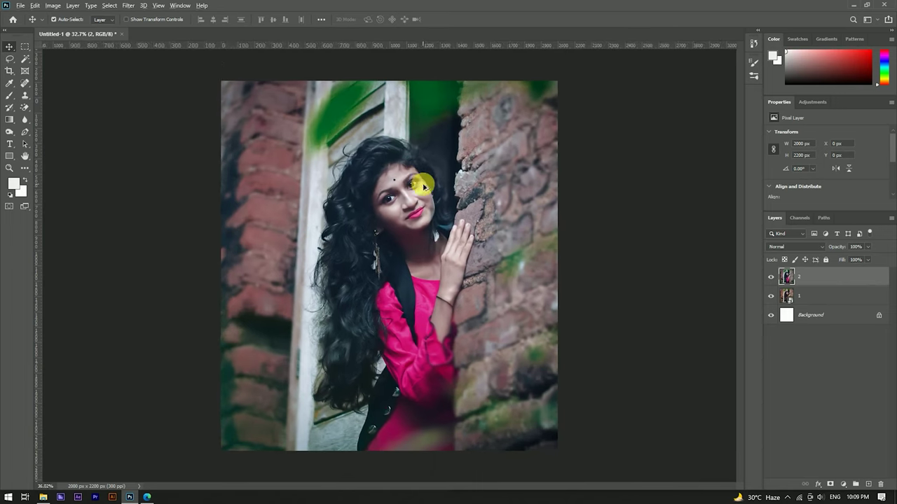
scroll(424, 186, up, 1)
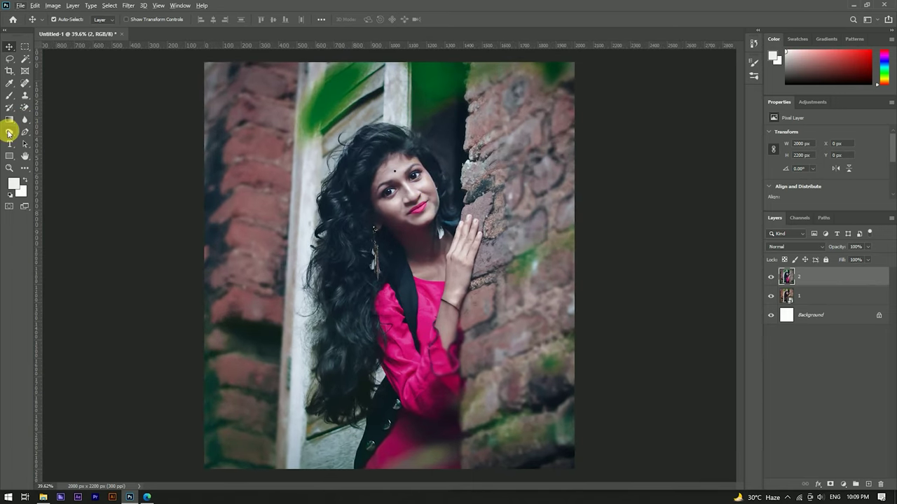
Burn the shadows across the woman's face and chest at 17% exposure.
click(9, 133)
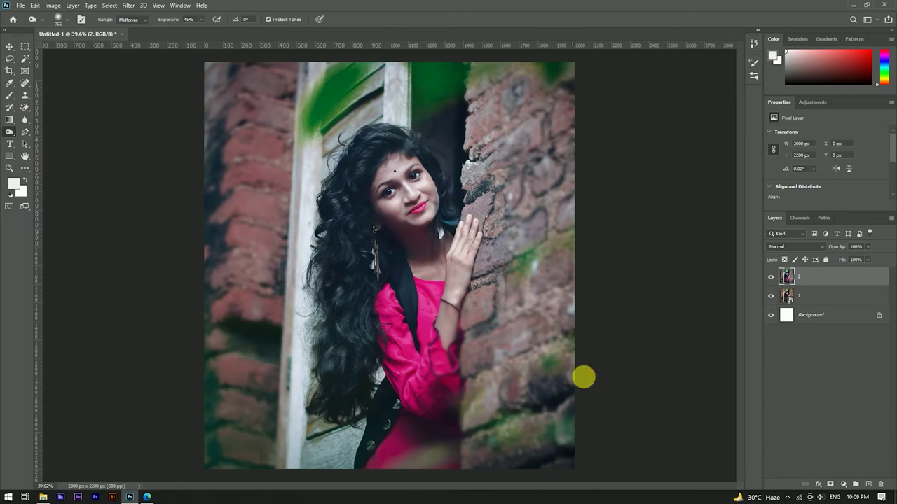
scroll(459, 226, down, 1)
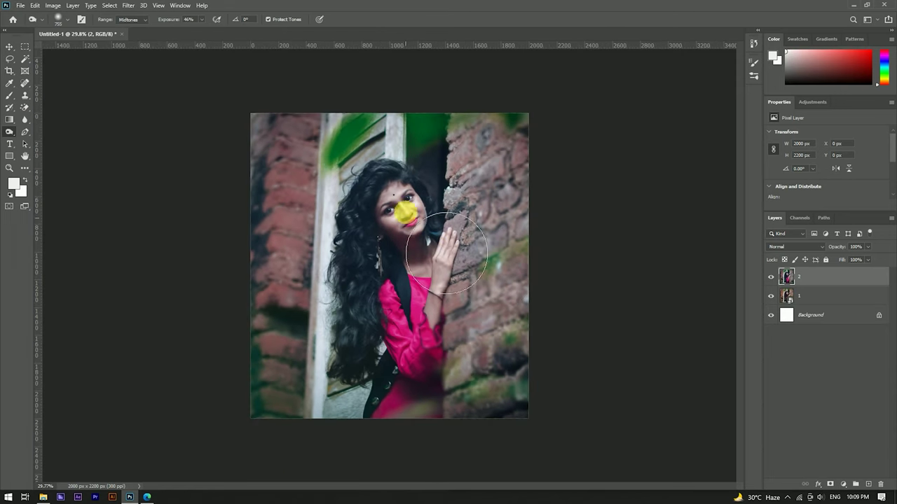
right_click(11, 132)
click(38, 141)
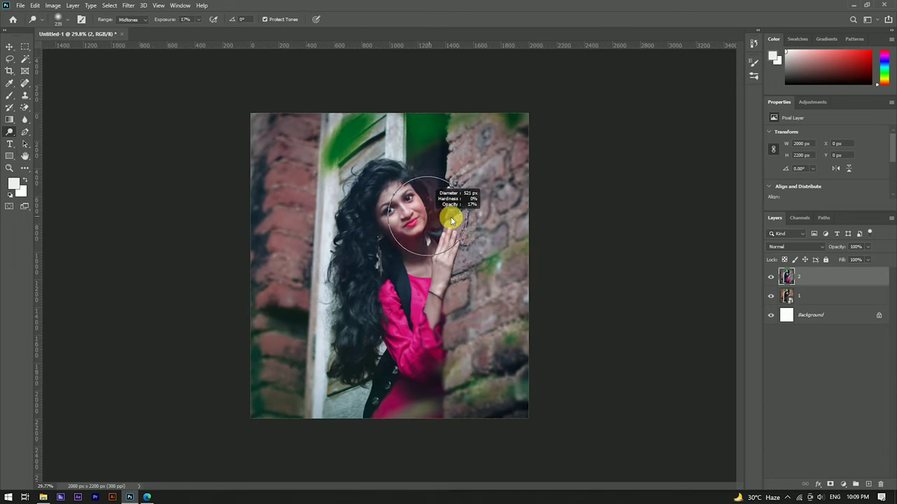
mouse_move(400, 200)
mouse_down()
mouse_move(432, 290)
mouse_move(412, 386)
mouse_move(417, 337)
mouse_move(391, 284)
mouse_move(410, 286)
mouse_up()
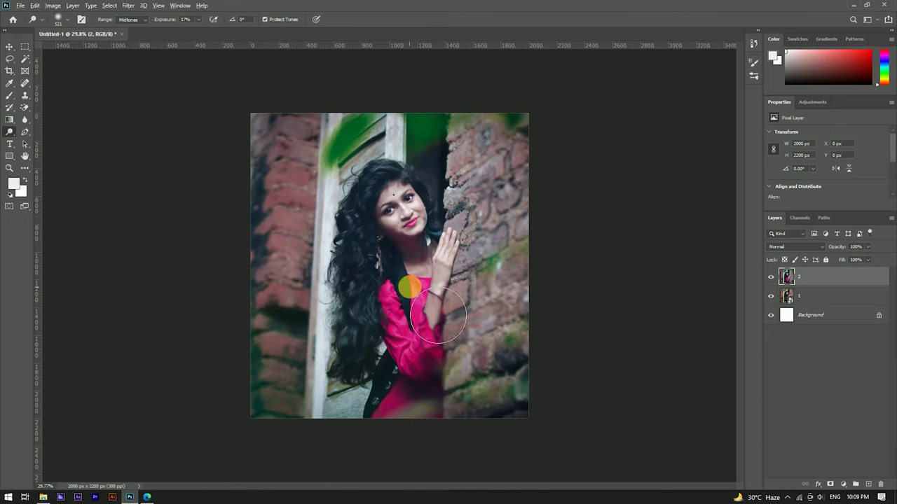
scroll(406, 239, up, 3)
Dodge the left side of the hair and forehead to lighten them.
right_click(10, 132)
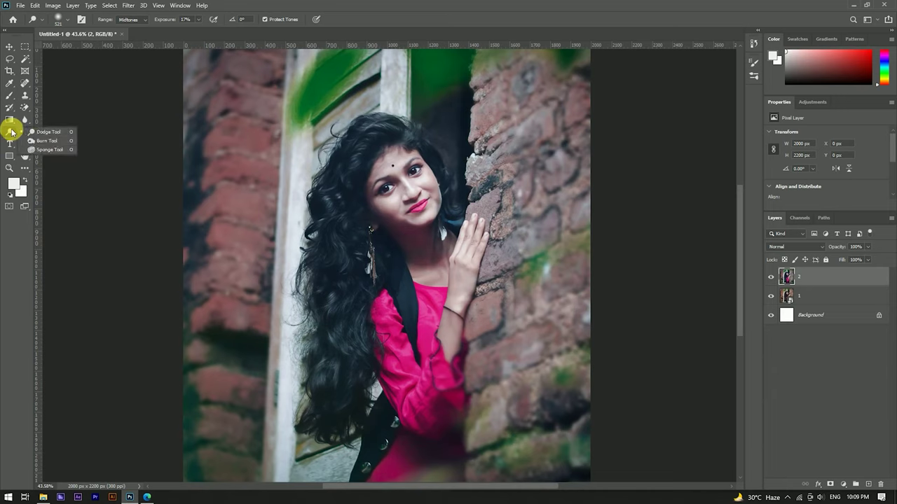
click(43, 132)
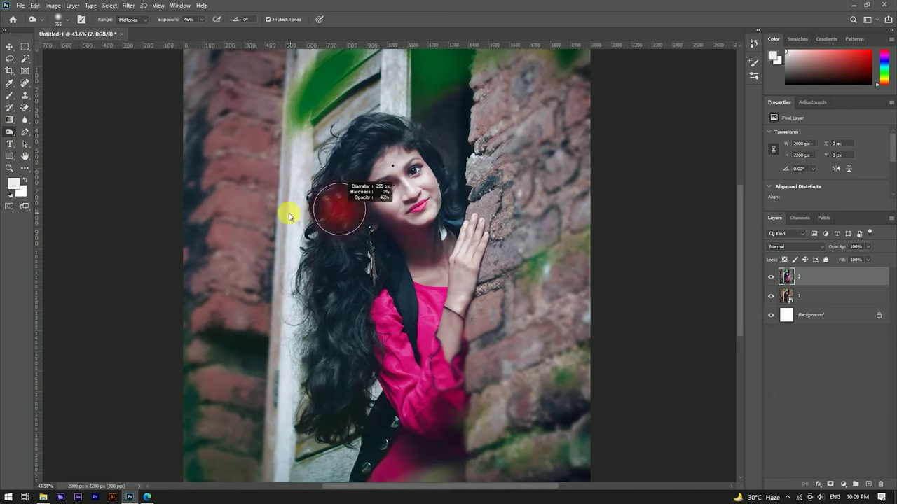
drag(341, 236, 344, 399)
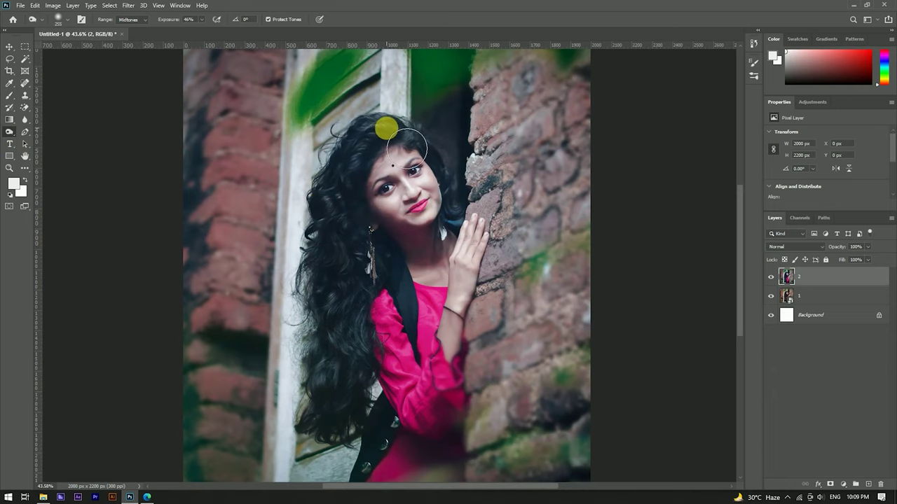
scroll(386, 151, down, 3)
scroll(372, 295, up, 2)
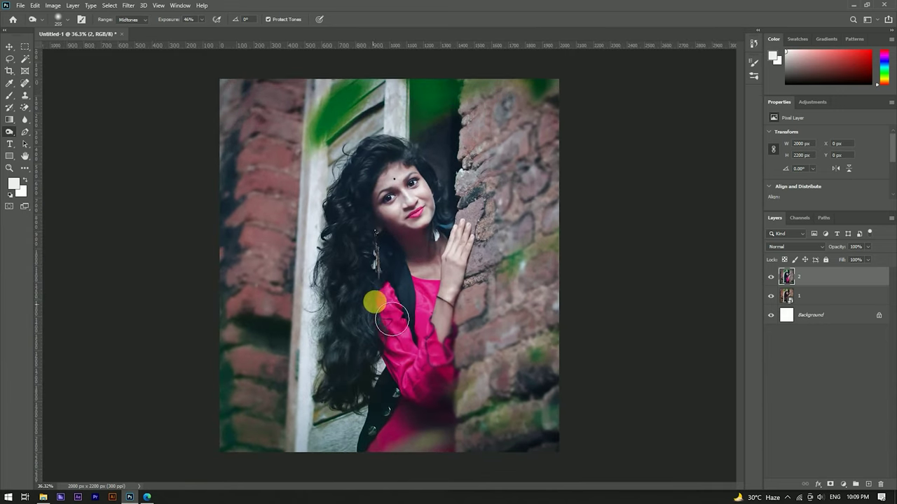
scroll(431, 254, up, 5)
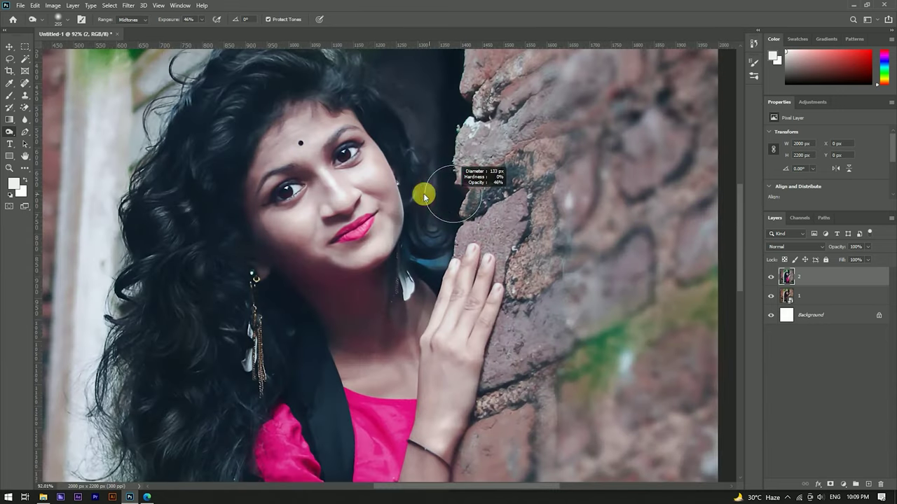
scroll(451, 255, down, 5)
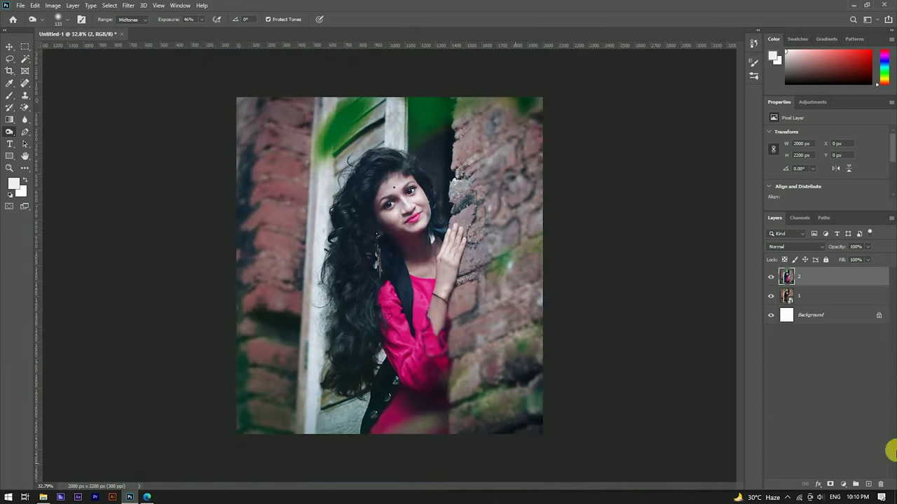
scroll(368, 386, up, 3)
scroll(355, 456, down, 4)
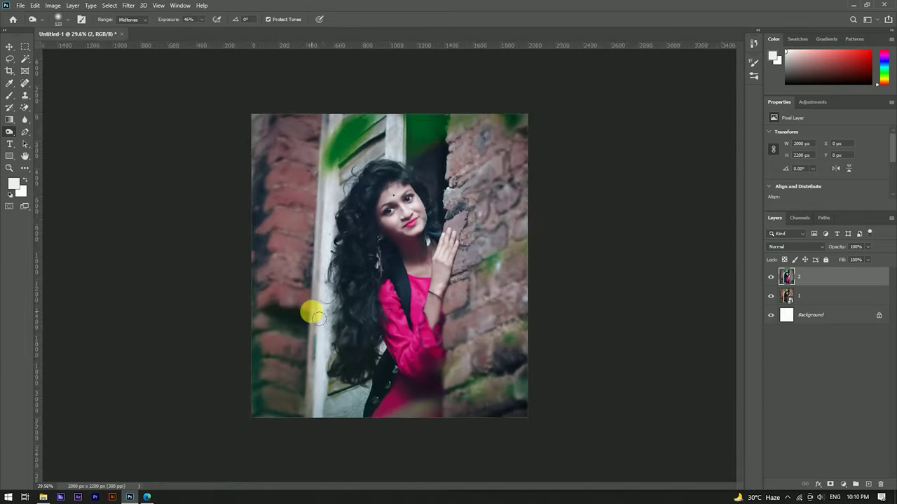
scroll(311, 312, down, 1)
Convert layer 2 into a smart object.
key(v)
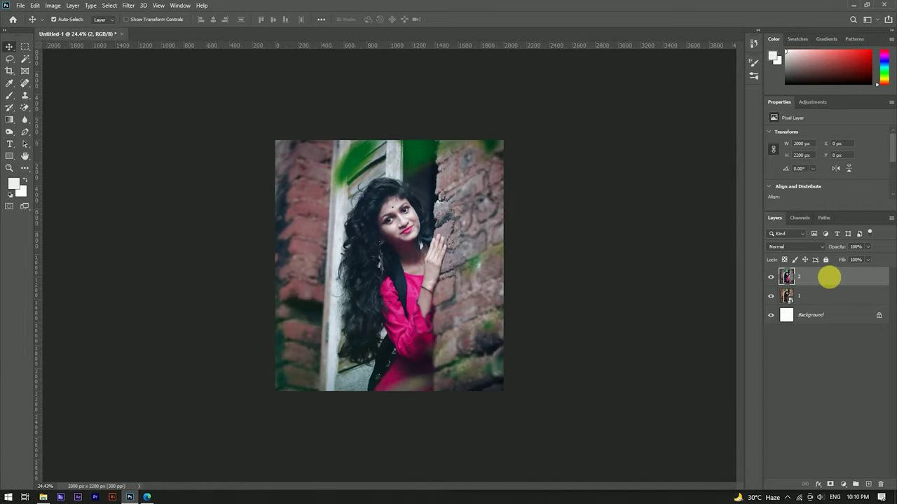
right_click(829, 278)
click(750, 226)
scroll(407, 198, up, 2)
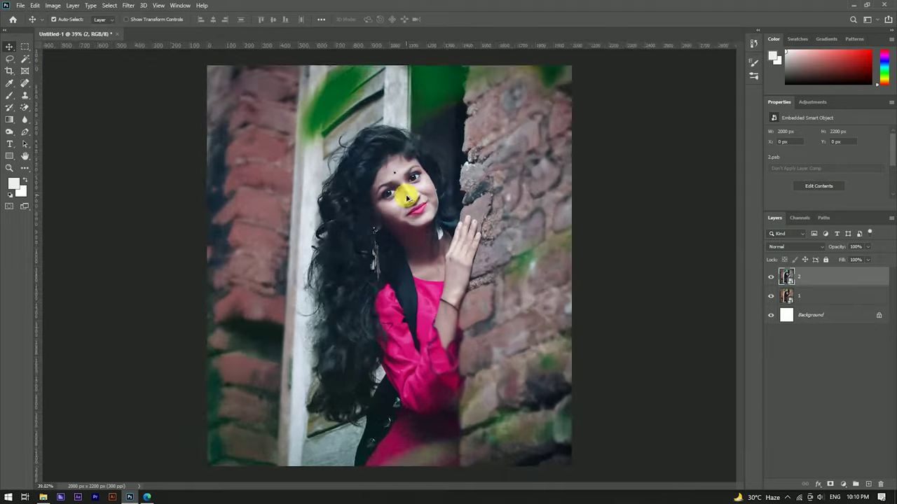
scroll(372, 228, up, 1)
scroll(404, 214, up, 1)
scroll(477, 182, down, 3)
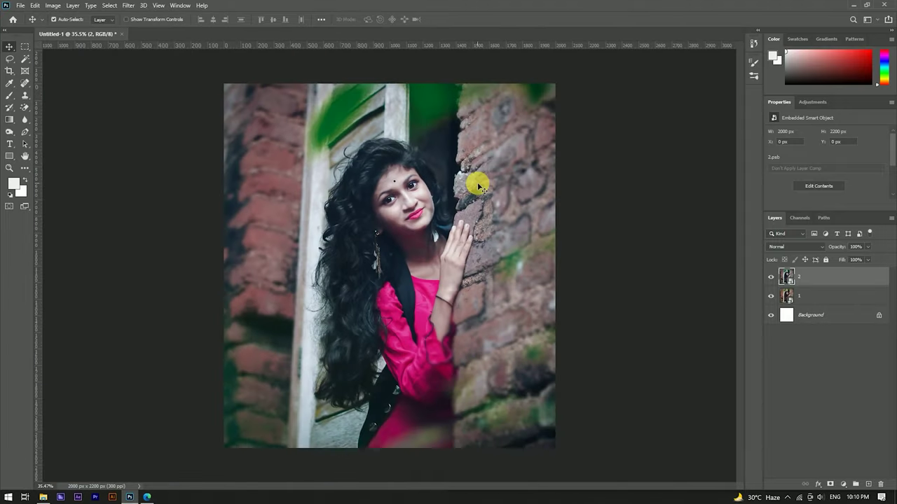
scroll(478, 182, up, 2)
scroll(459, 184, up, 1)
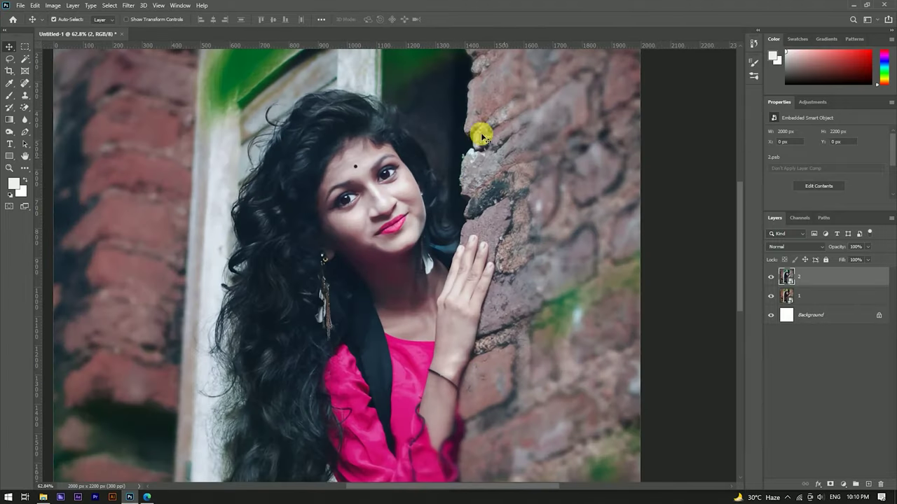
Apply a Curves midtone lift to about Input 126 / Output 145 on layer 2.
key(shift+m)
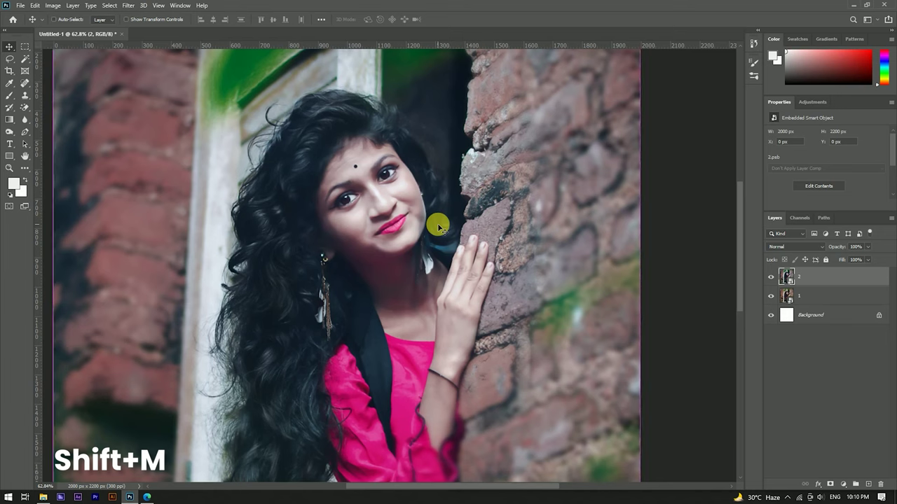
key(ctrl+m)
drag(435, 89, 804, 110)
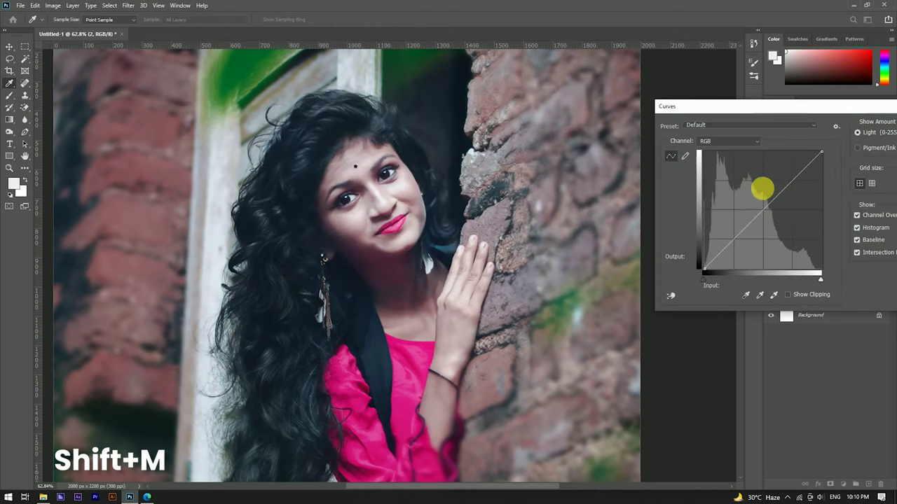
drag(769, 205, 763, 203)
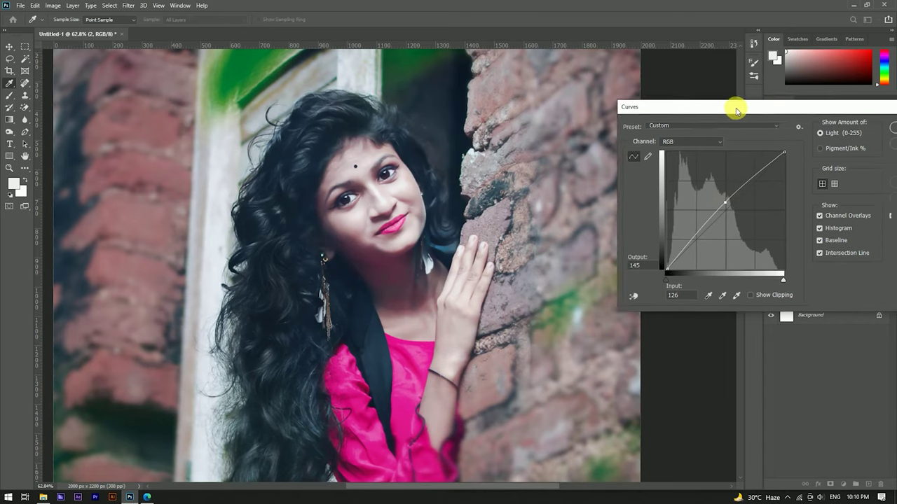
drag(777, 114, 691, 109)
drag(678, 200, 676, 198)
click(858, 122)
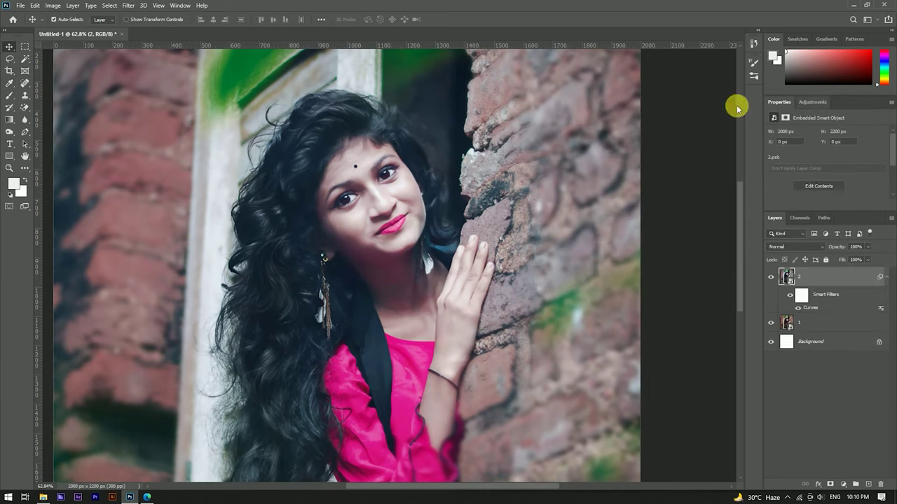
Collapse layer 2's Smart Filters list in the Layers panel.
scroll(420, 180, down, 4)
scroll(434, 217, up, 2)
scroll(420, 216, up, 2)
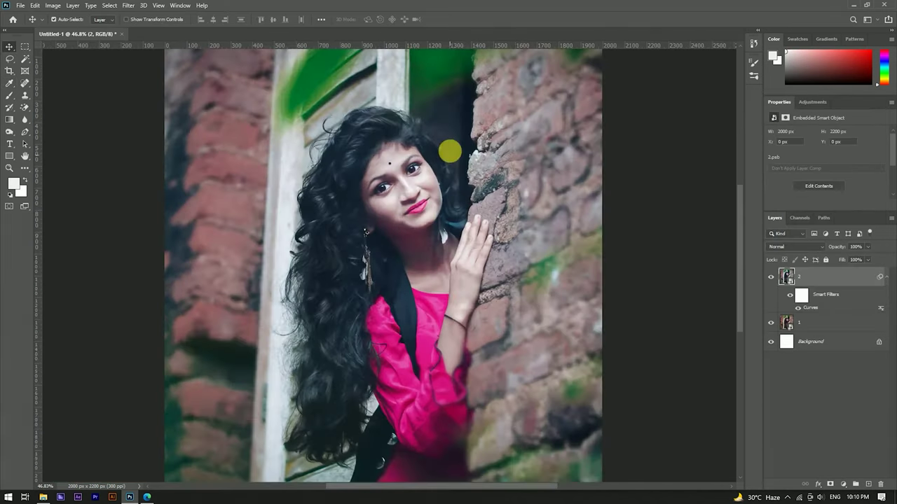
scroll(450, 150, up, 2)
scroll(447, 210, down, 2)
scroll(440, 180, up, 2)
scroll(441, 180, up, 1)
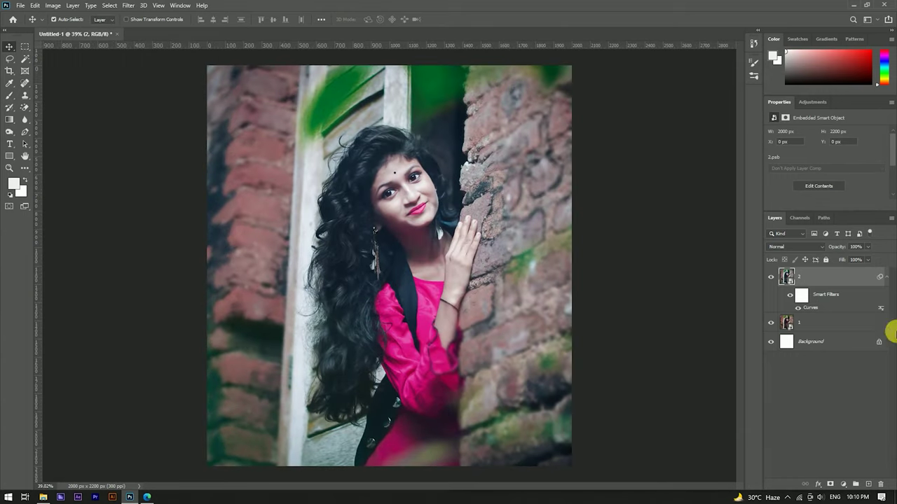
click(887, 279)
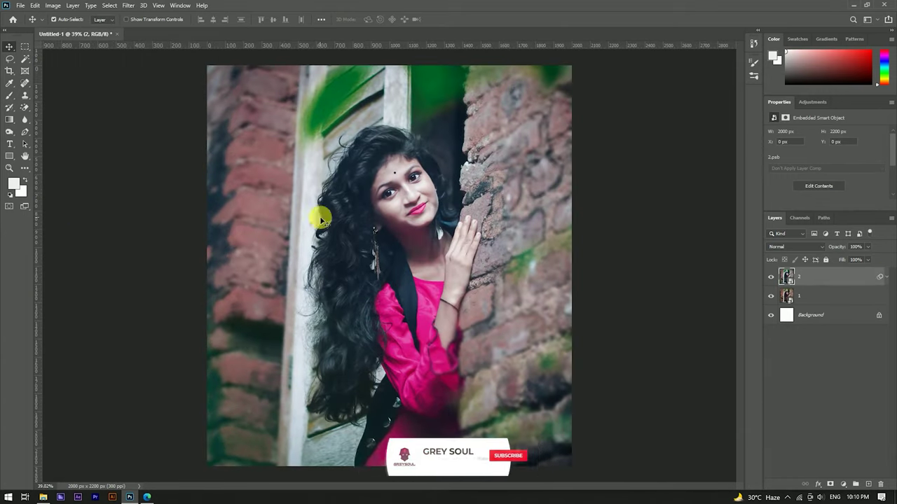
Open the Filter menu to browse the available filters.
scroll(445, 193, up, 2)
scroll(426, 186, down, 1)
scroll(424, 185, down, 1)
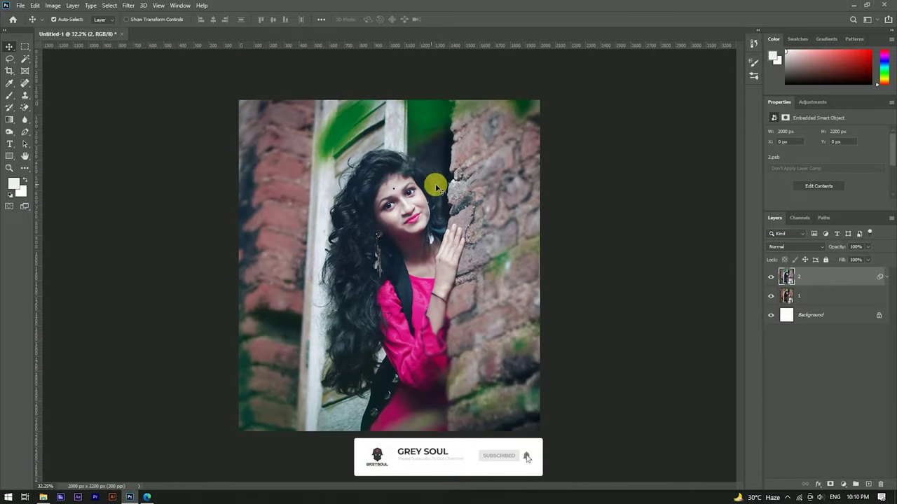
scroll(424, 185, up, 1)
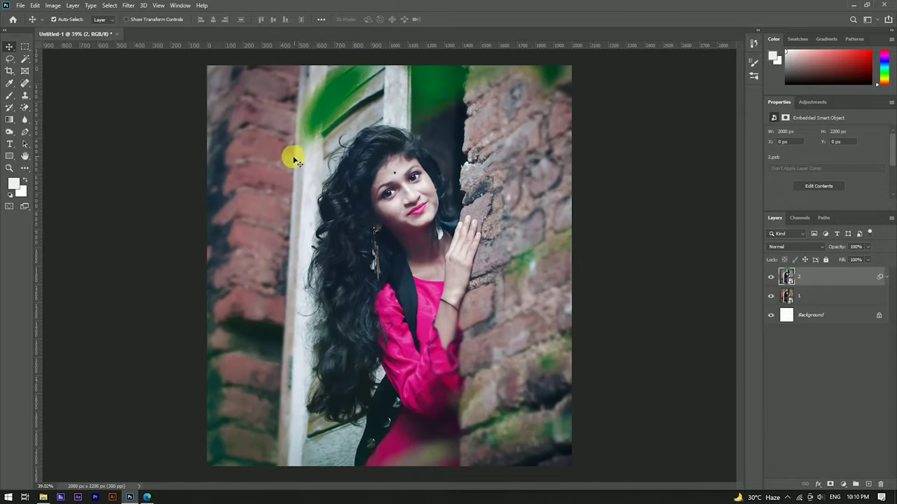
click(128, 6)
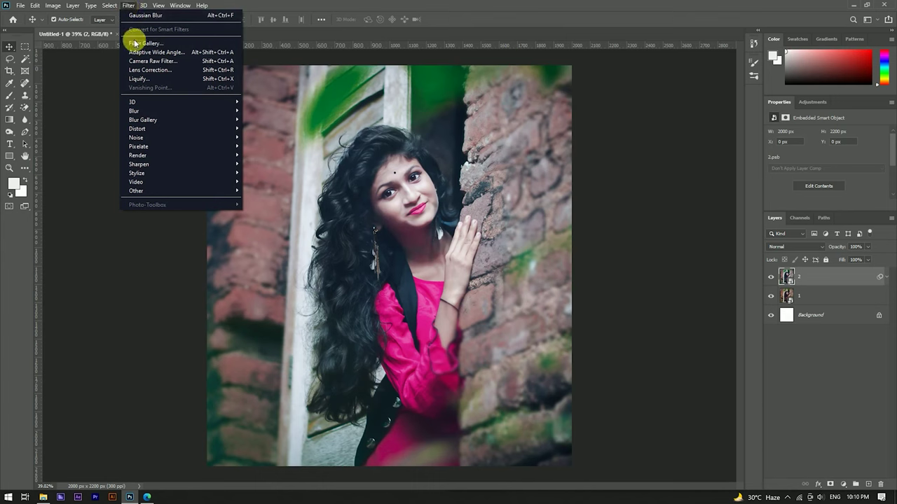
Apply a Camera Raw post-crop vignette of -52 with midpoint near 40 to layer 2.
click(197, 62)
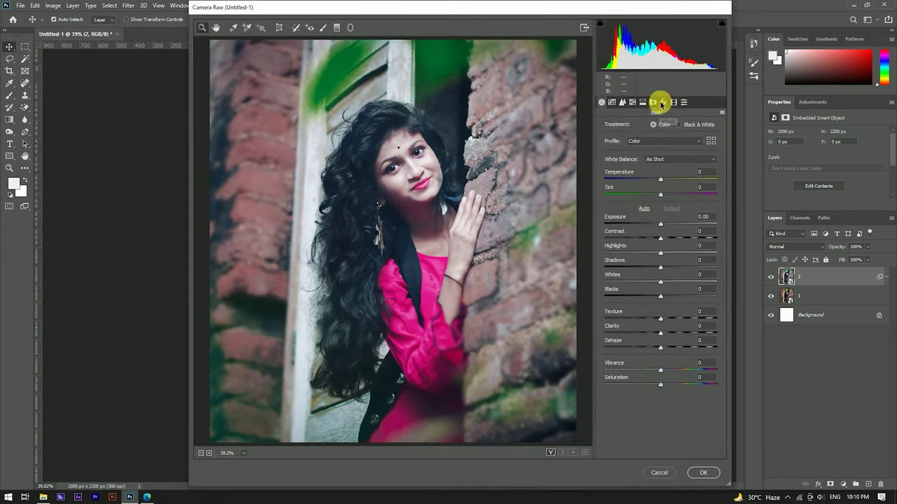
click(662, 102)
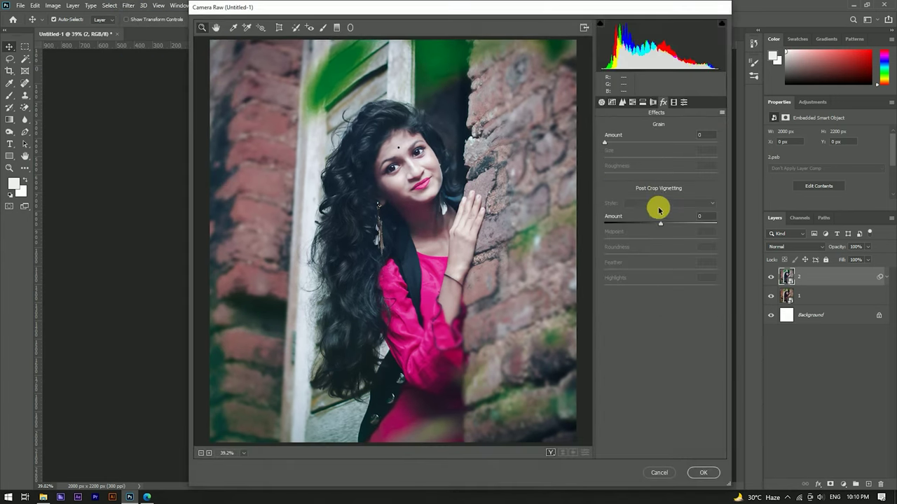
drag(662, 219, 640, 219)
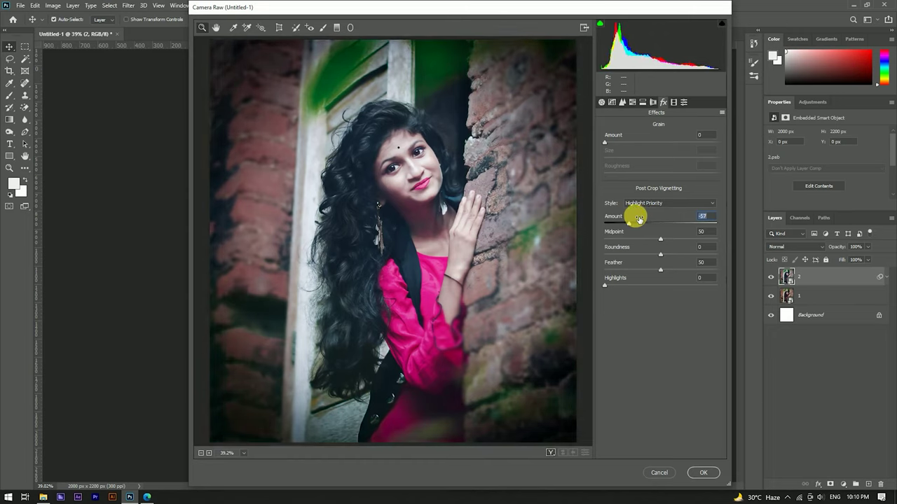
drag(640, 220, 643, 220)
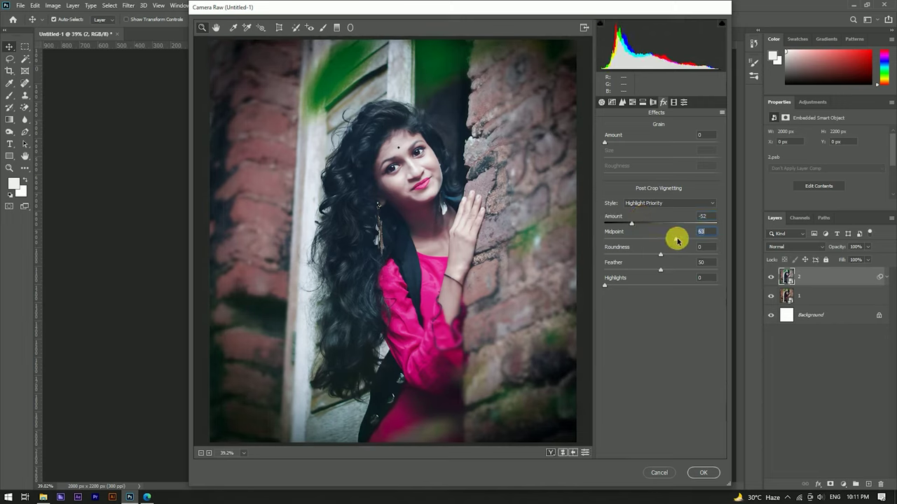
key(Down)
key(Down)
key(Down)
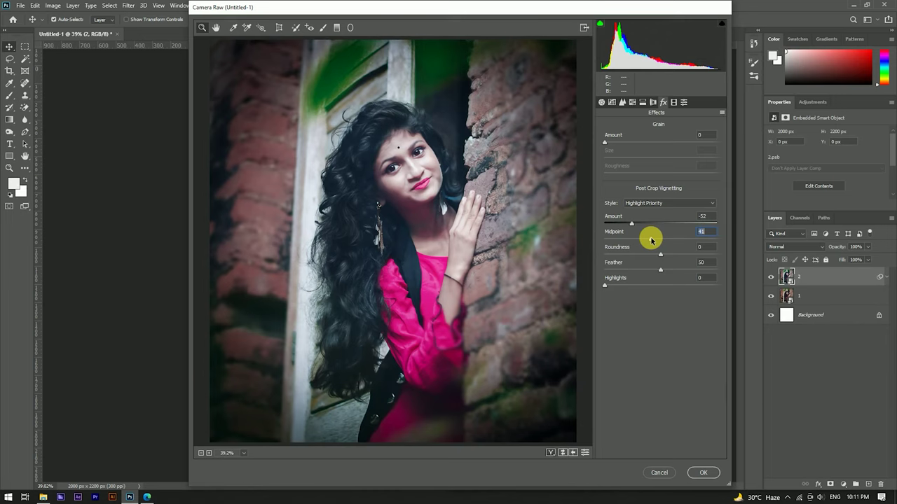
click(701, 471)
scroll(444, 247, down, 3)
scroll(444, 248, up, 2)
scroll(436, 210, up, 2)
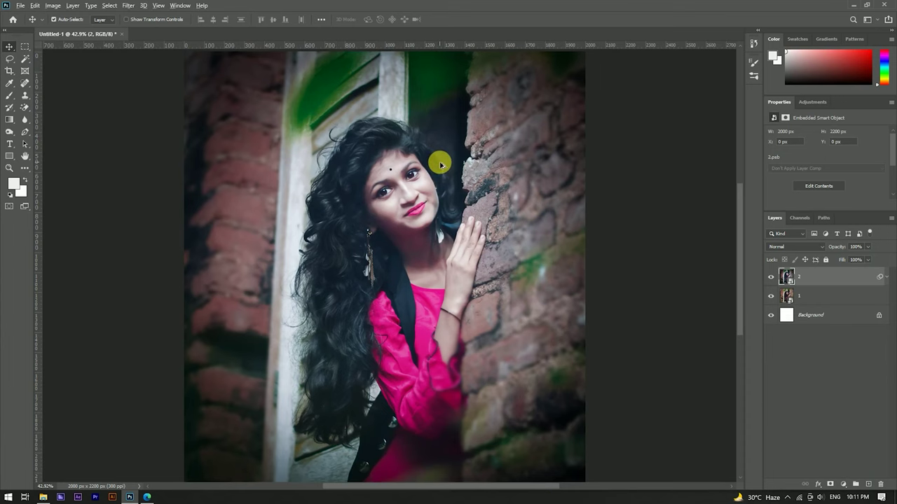
scroll(423, 153, up, 5)
scroll(392, 160, up, 4)
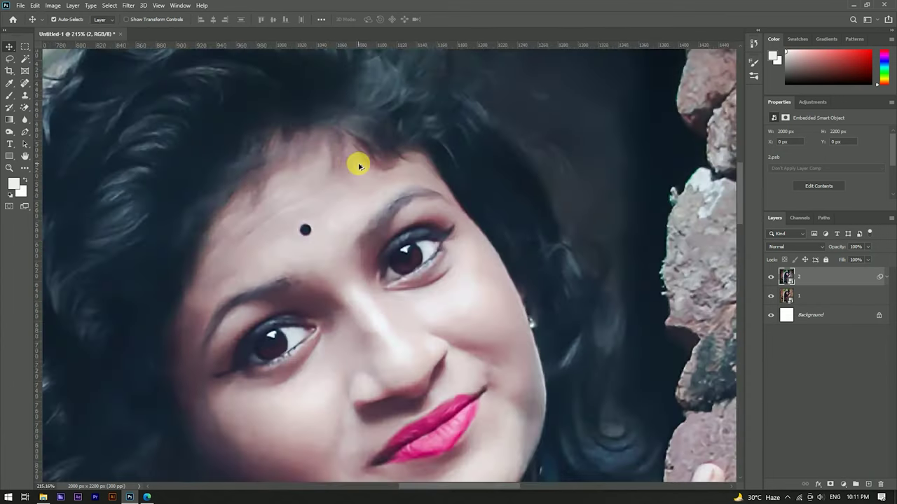
scroll(294, 175, up, 1)
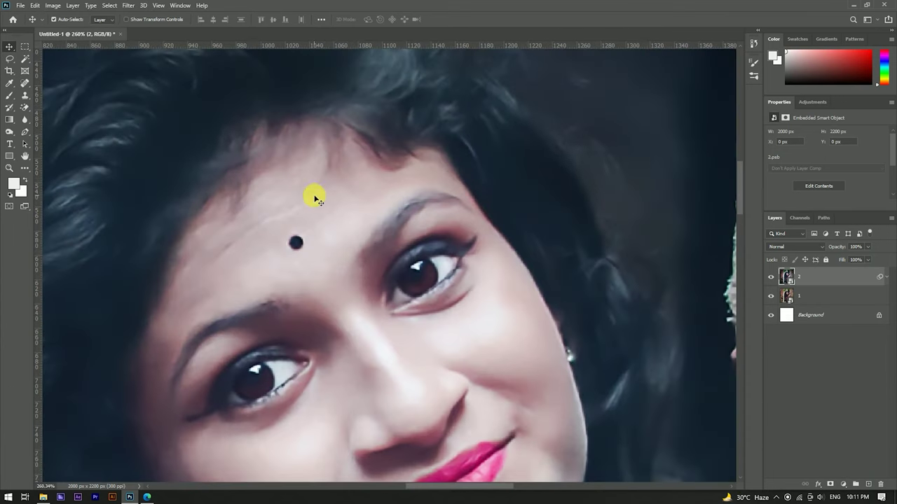
scroll(314, 199, down, 5)
scroll(350, 172, down, 3)
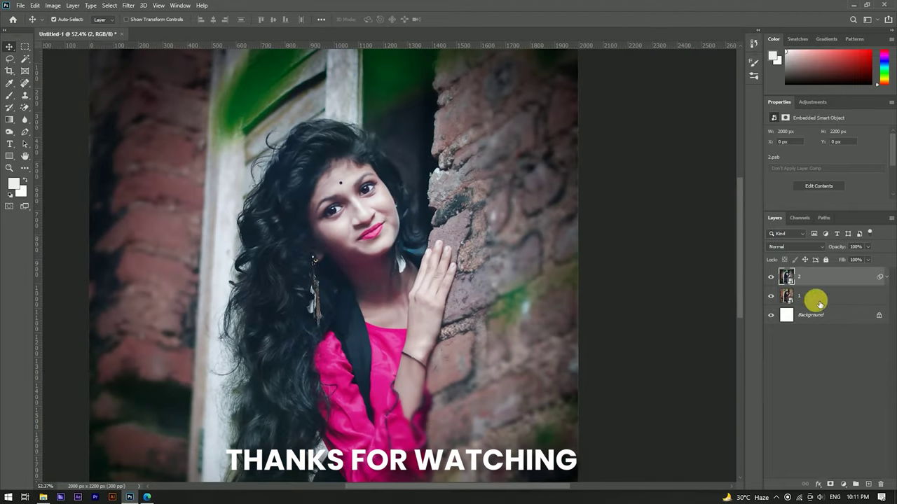
click(771, 278)
scroll(379, 203, down, 3)
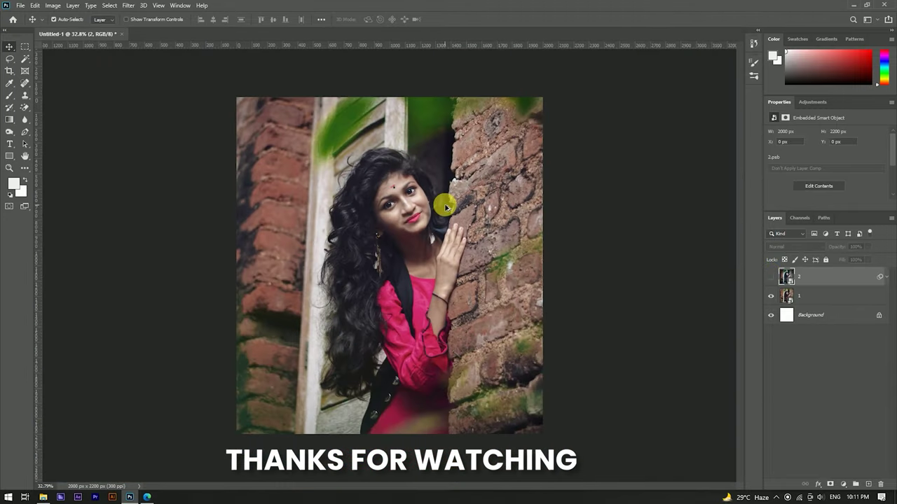
scroll(445, 200, up, 1)
click(772, 278)
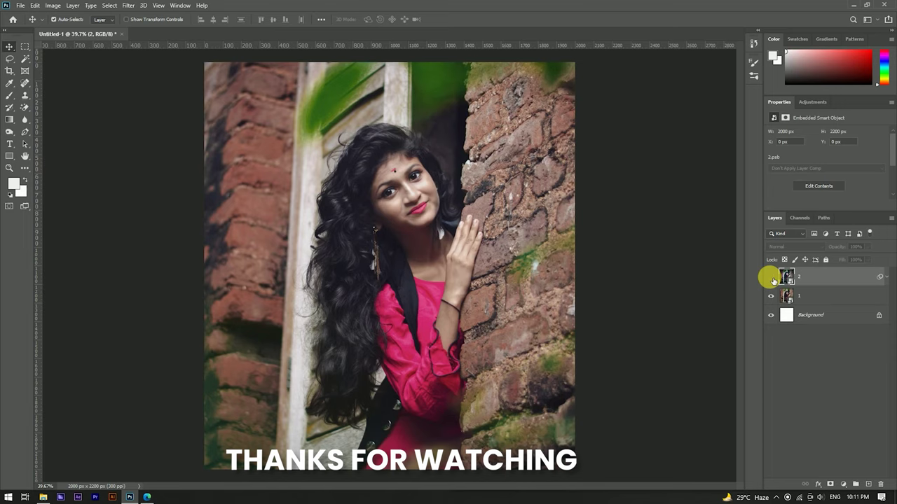
click(771, 278)
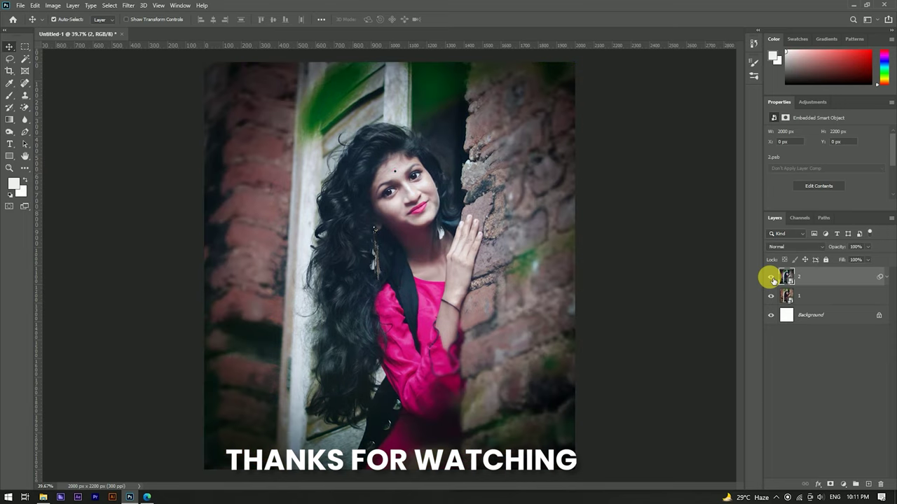
click(771, 278)
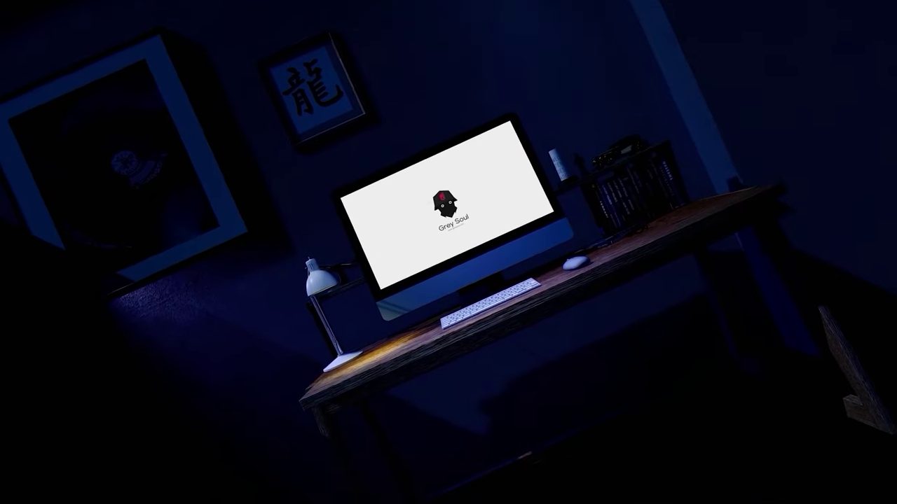